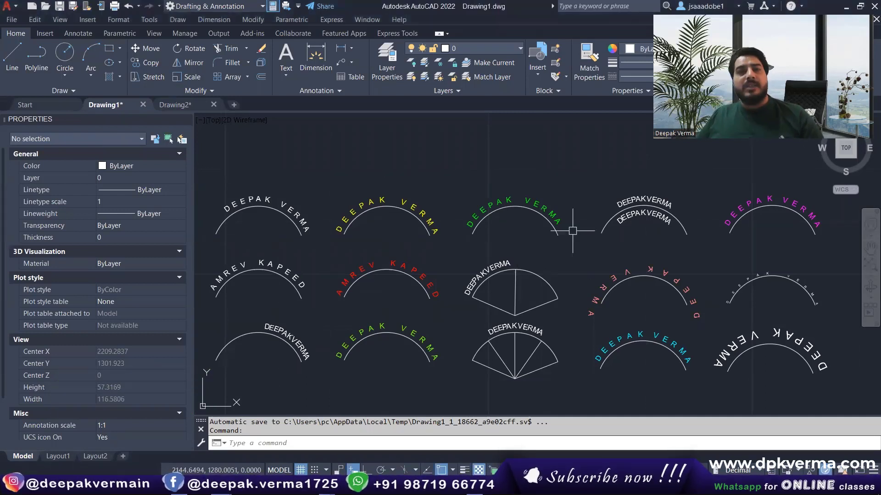
Step: Switch to Drawing2 and zoom in on one of its blank arcs
middle_drag(570, 230, 575, 214)
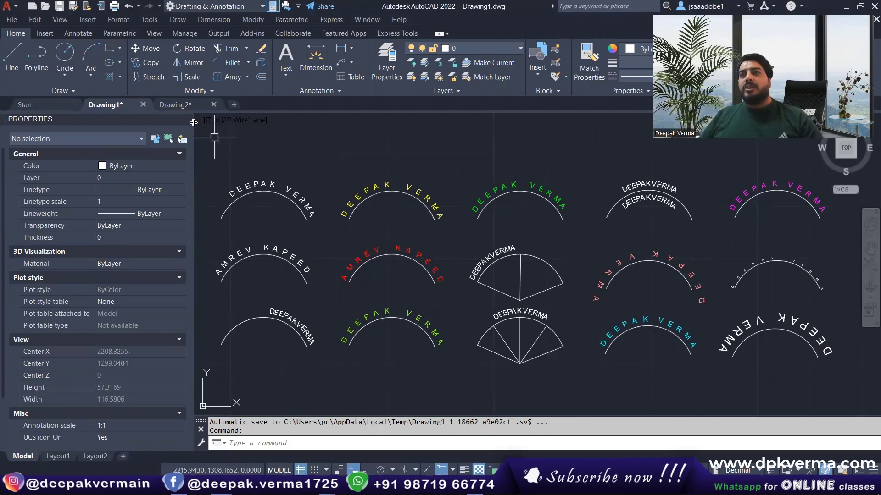
click(173, 105)
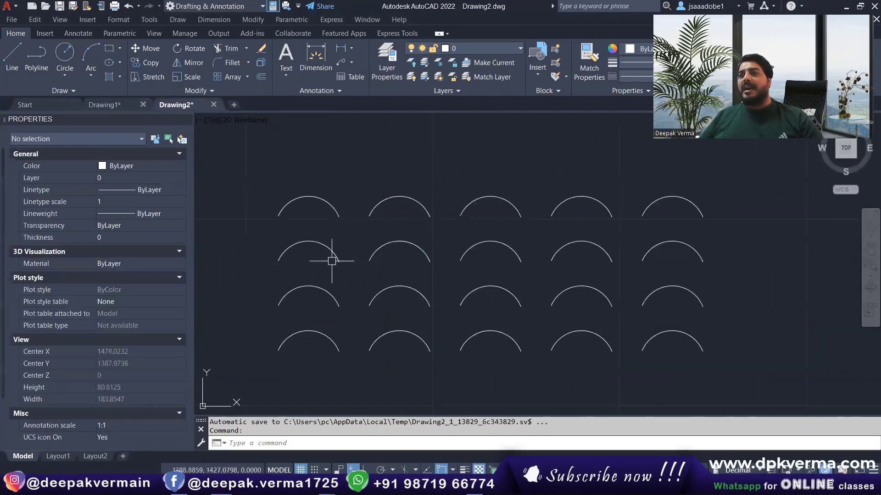
scroll(317, 274, up, 2)
scroll(389, 238, up, 2)
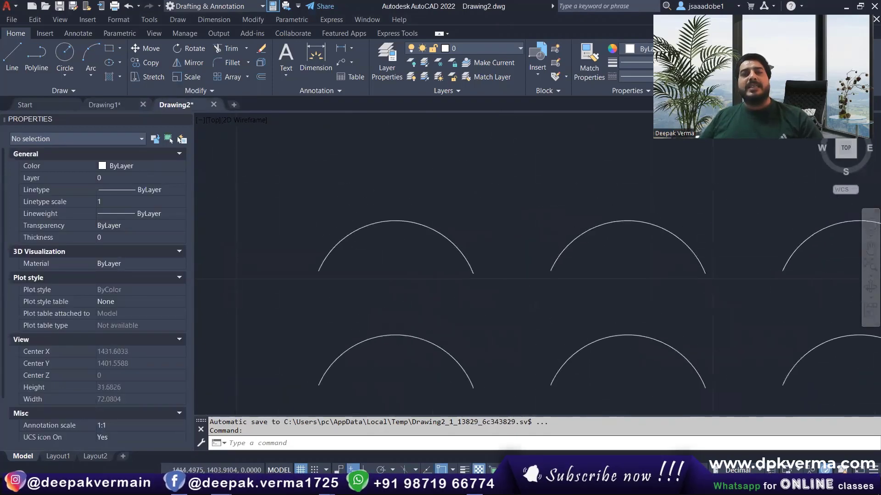
scroll(381, 250, up, 1)
scroll(384, 245, up, 1)
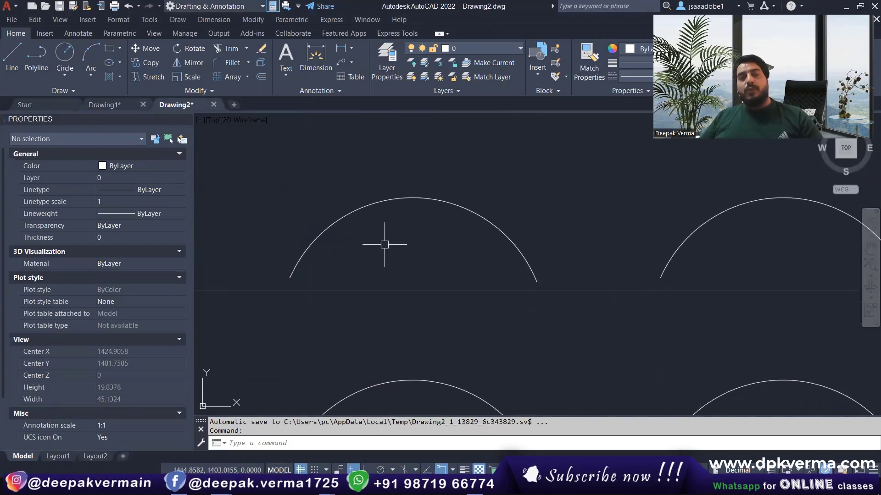
Step: Show the menu bar and launch Express > Text > Arc-Aligned Text
text(A)
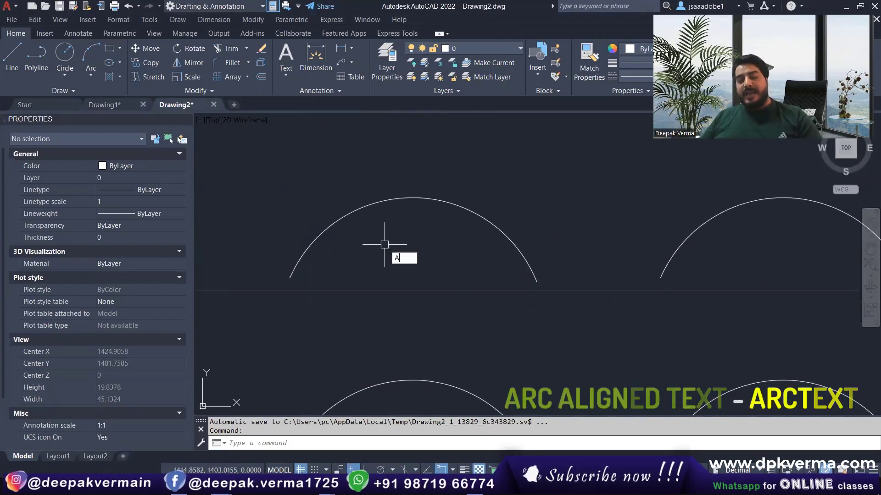
text(RCT)
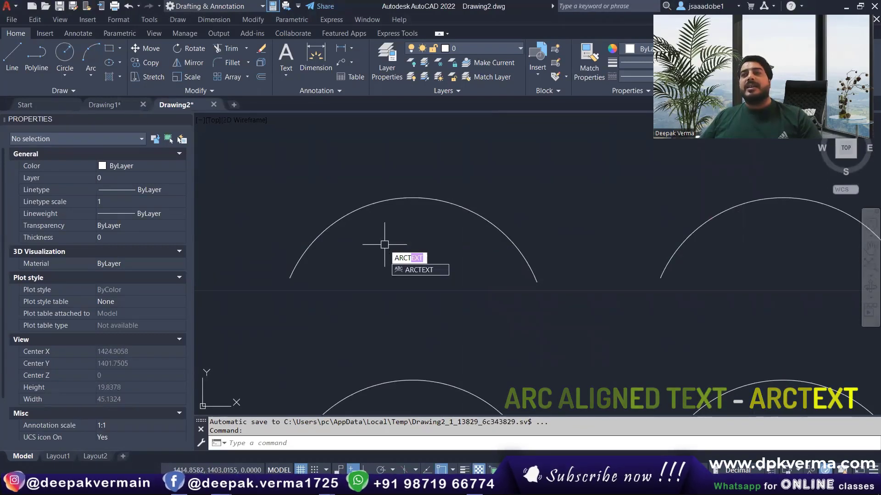
key(Return)
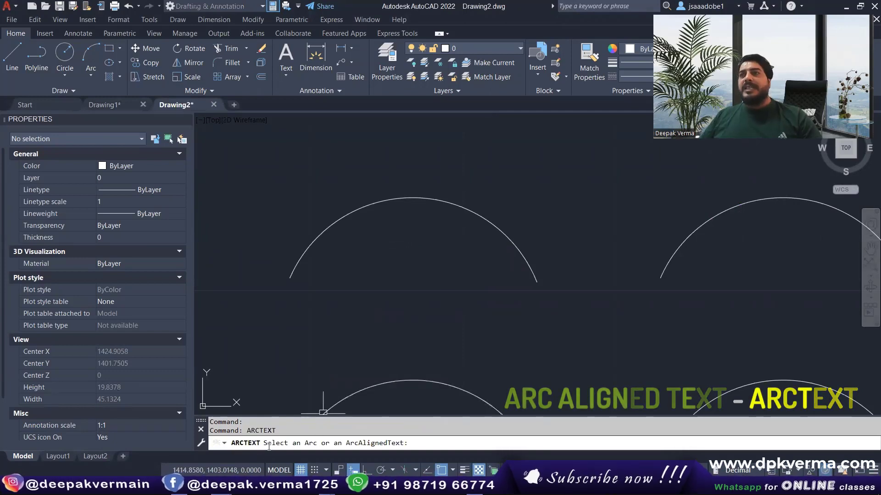
key(Escape)
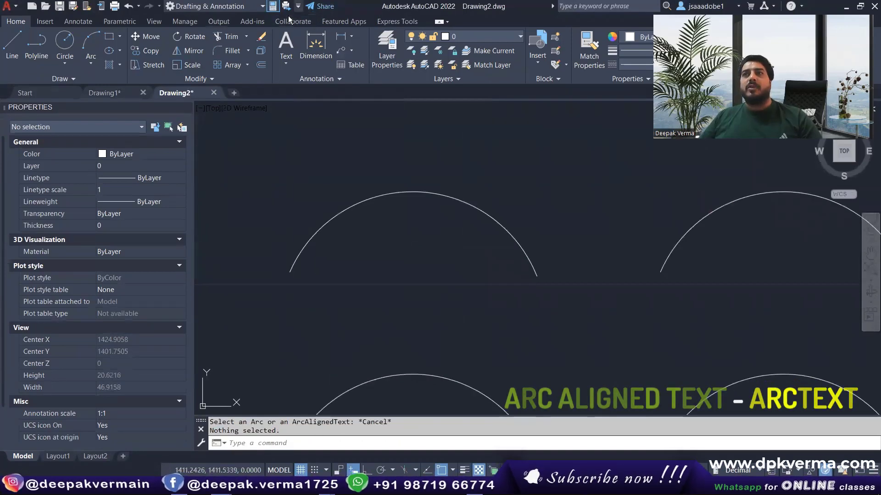
click(298, 6)
click(330, 282)
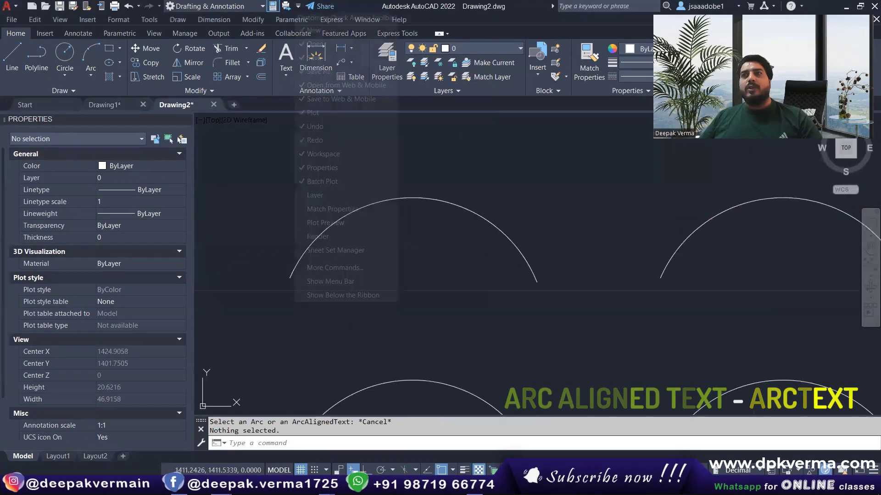
click(329, 21)
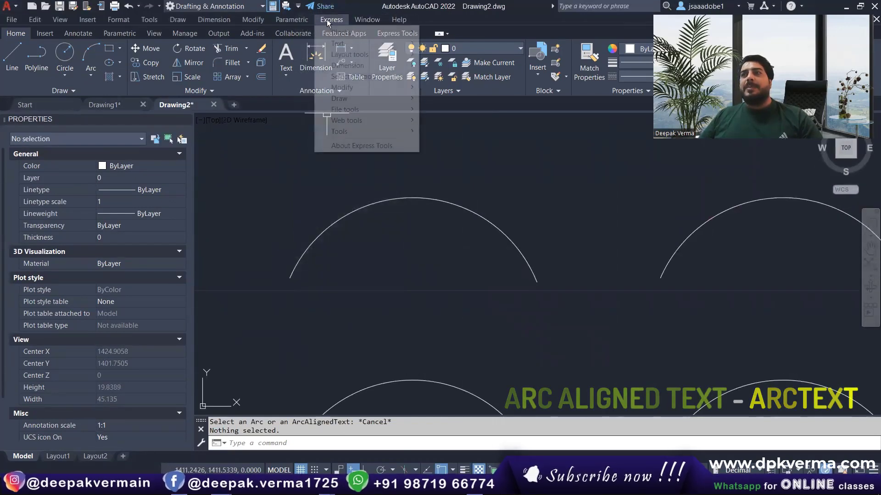
mouse_move(337, 43)
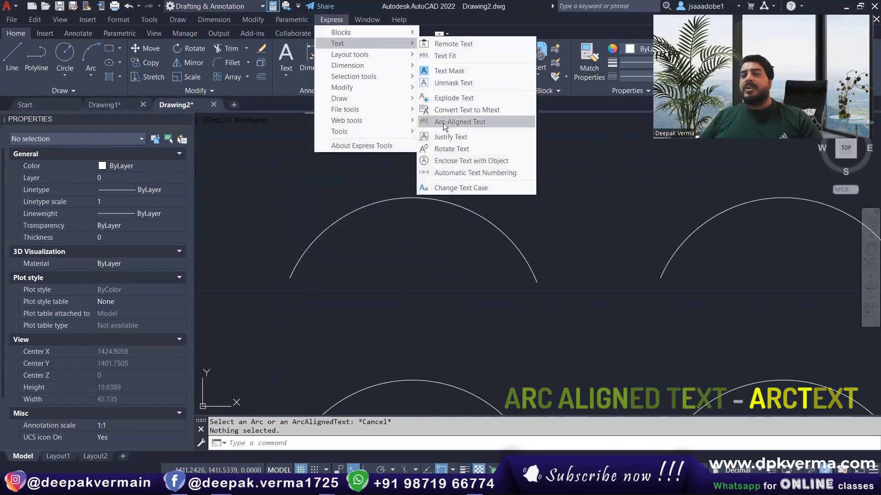
click(477, 122)
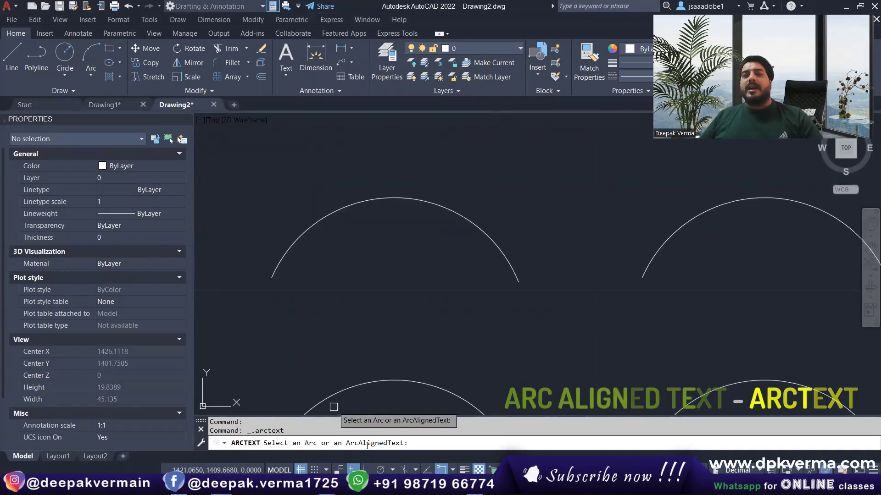
click(349, 205)
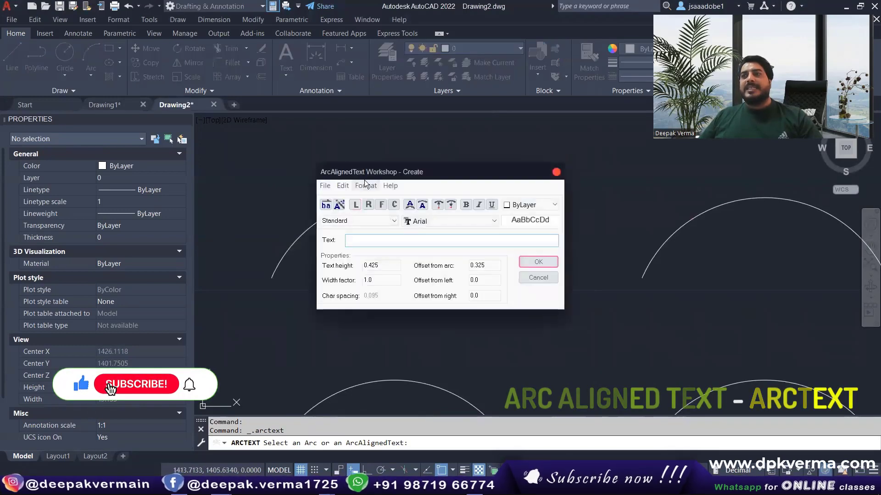
drag(399, 172, 353, 139)
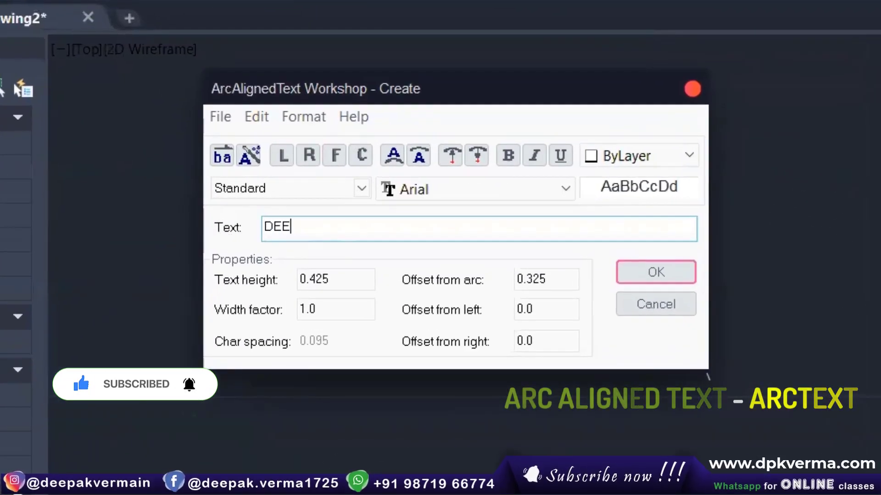
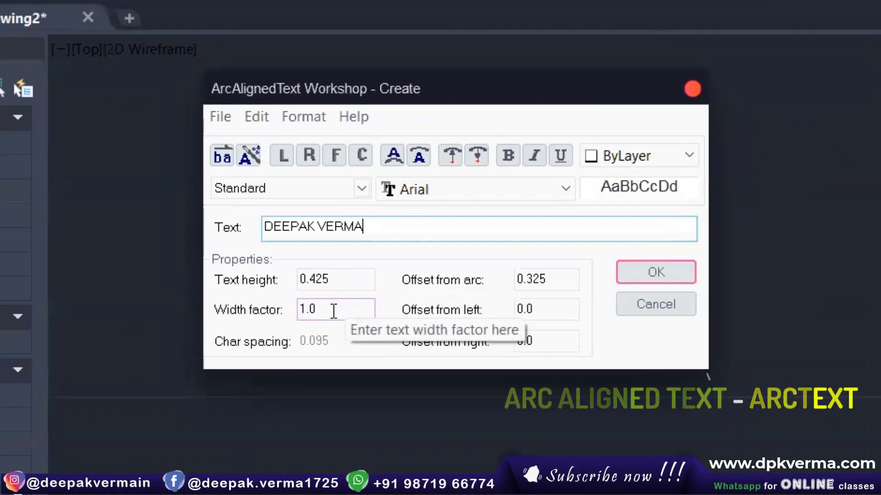
click(334, 312)
drag(334, 312, 287, 312)
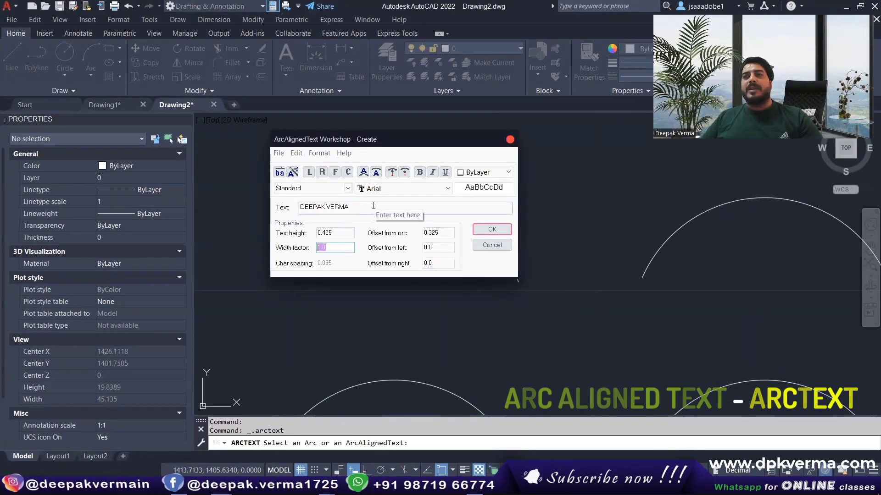
click(490, 230)
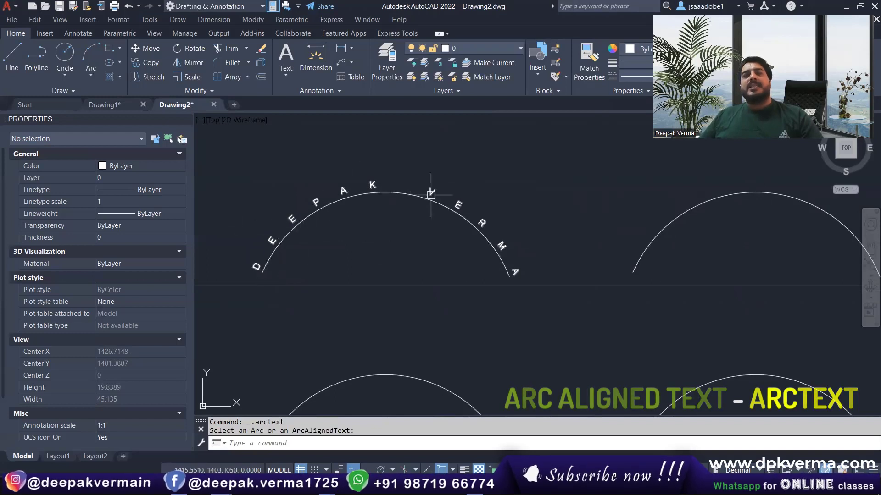
click(314, 199)
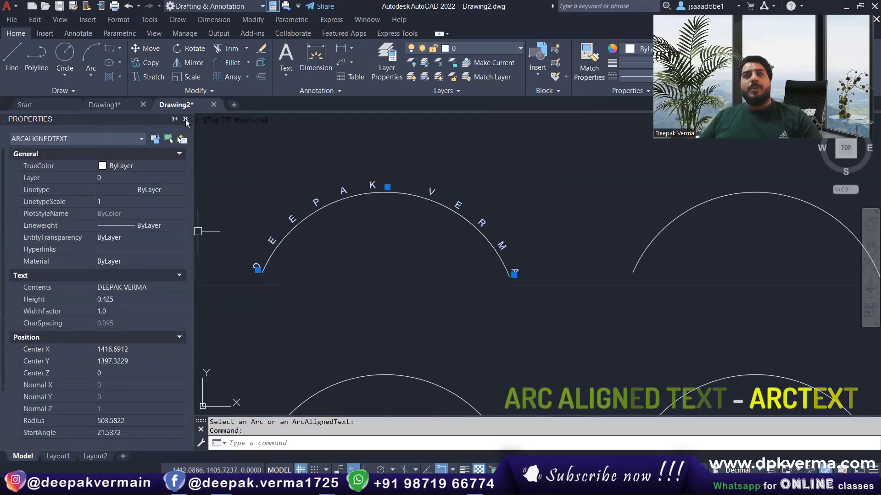
click(186, 119)
middle_drag(280, 173, 315, 171)
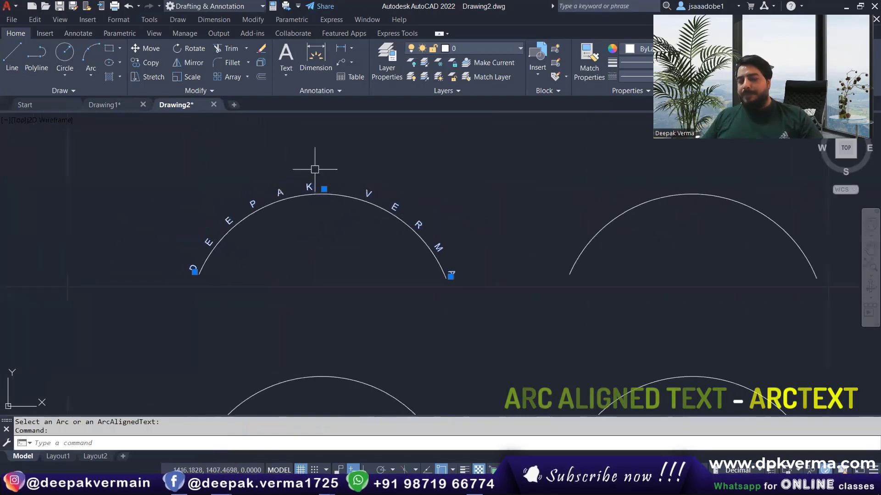
text(pr)
key(Return)
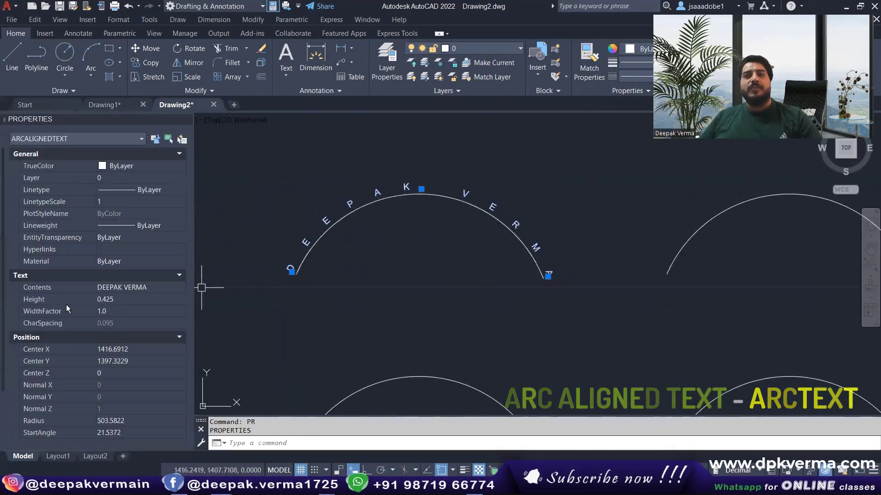
Step: Try arc text heights 1, 2 and 3, settling back on height 1
click(155, 288)
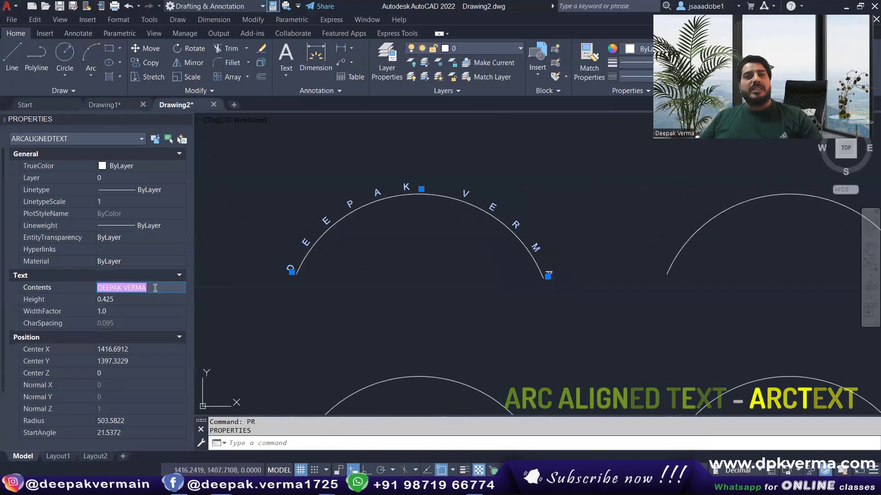
click(120, 299)
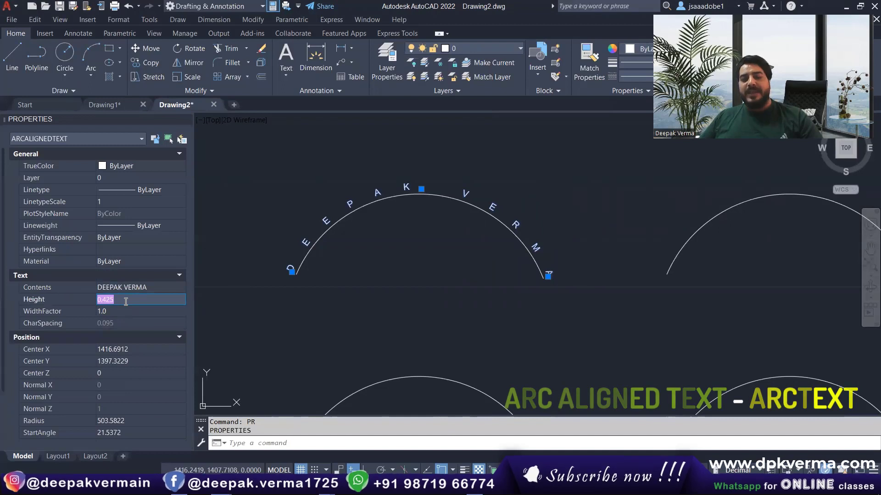
text(1)
key(Tab)
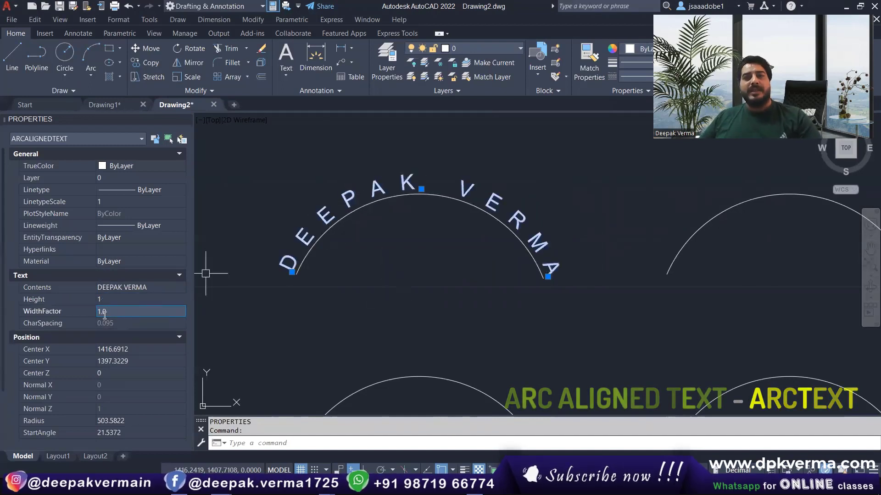
click(117, 299)
text(2)
key(Tab)
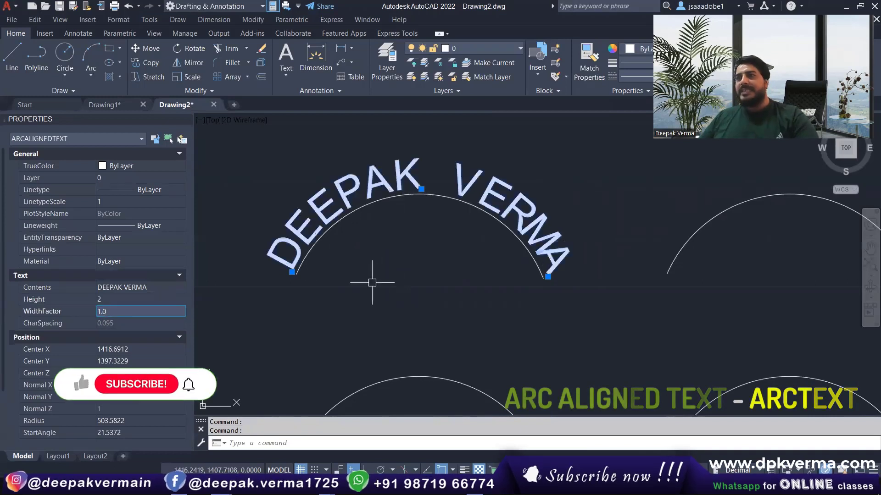
click(117, 299)
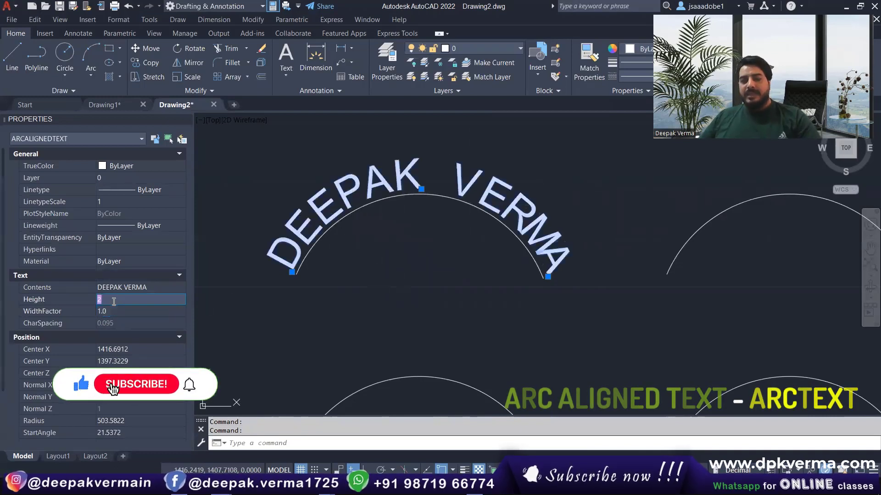
text(3)
key(Tab)
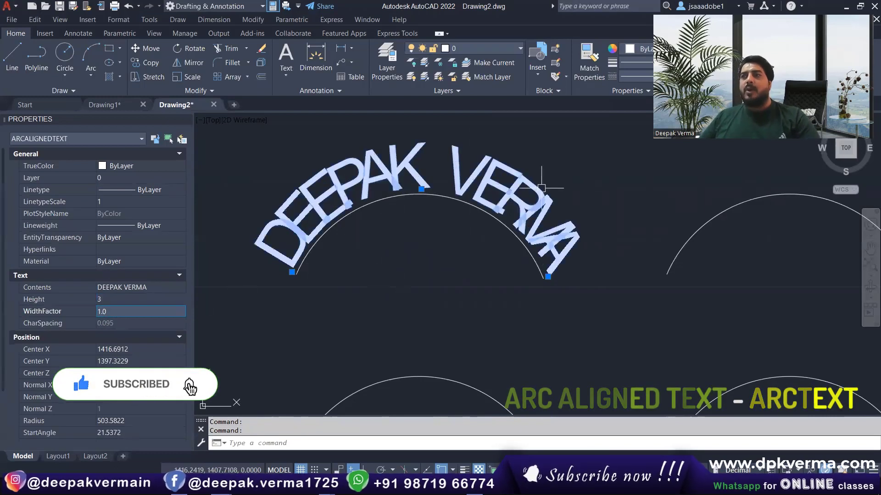
click(124, 302)
text(1)
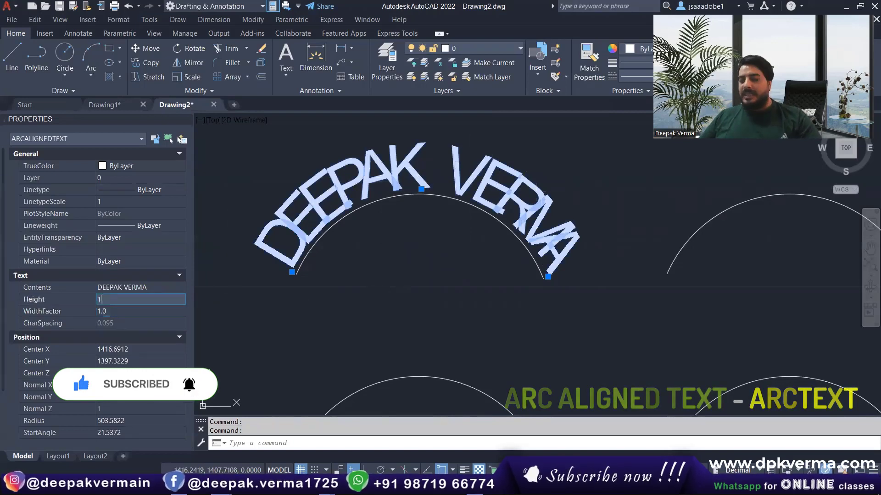
key(Tab)
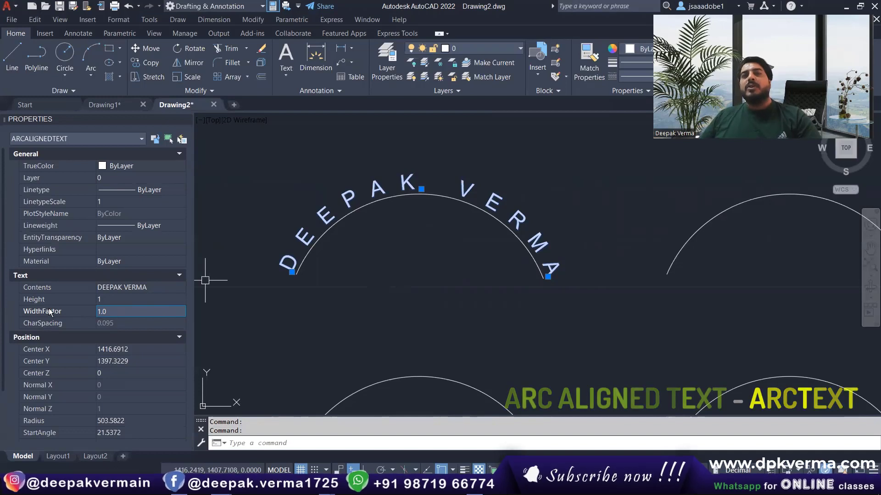
Step: Set the arc text's width factor to 2, then back to 1
text(2)
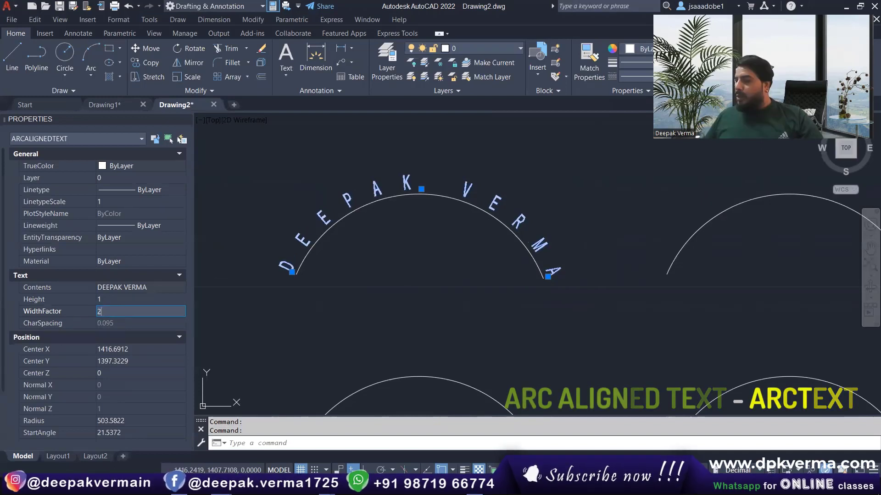
key(Return)
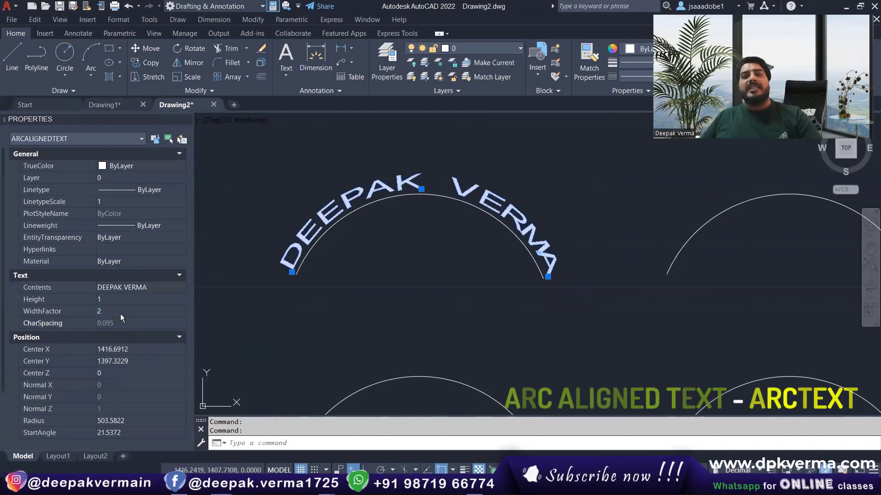
click(120, 313)
text(1)
key(Return)
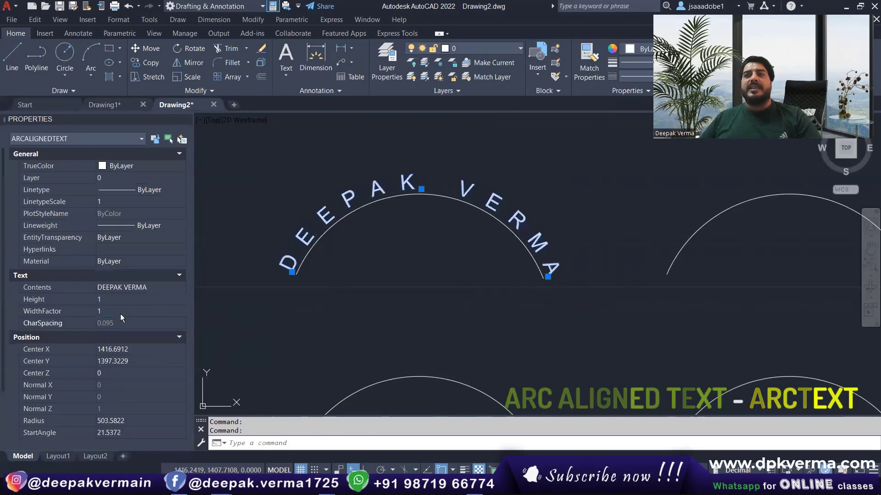
Step: Change the arc text's radius to 600, then to 500
scroll(113, 355, down, 2)
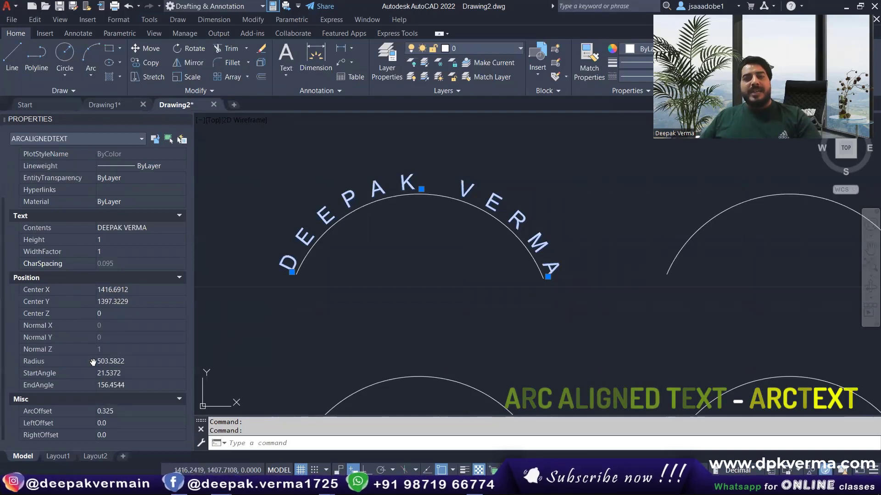
click(133, 364)
text(600)
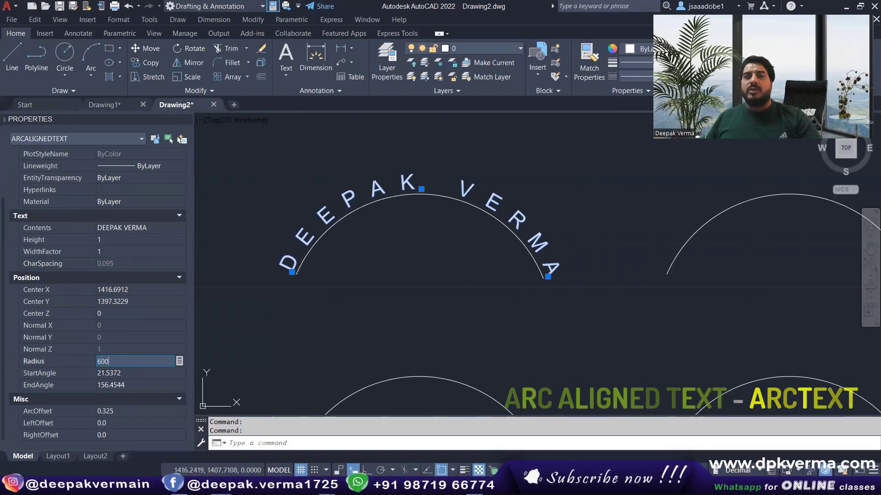
click(134, 369)
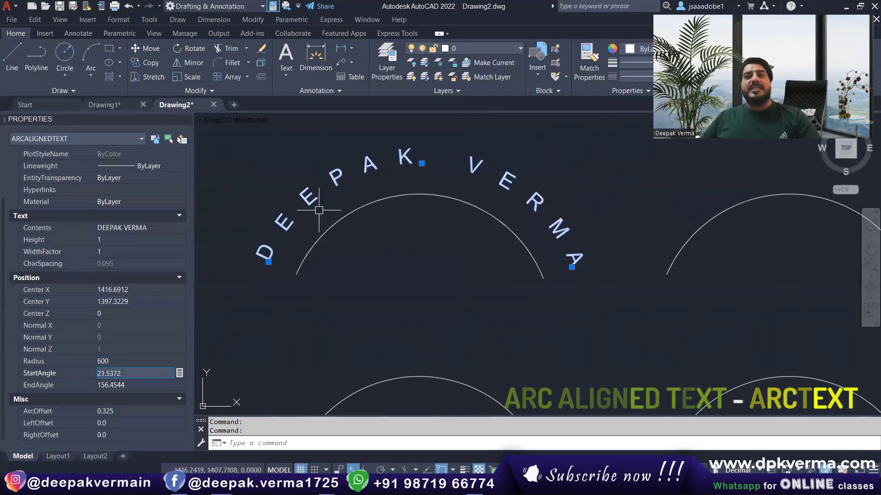
click(137, 361)
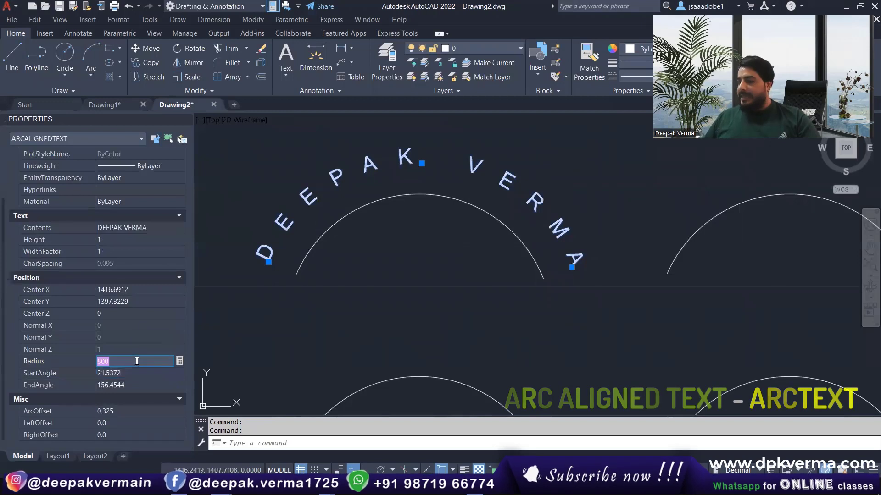
text(500)
key(Tab)
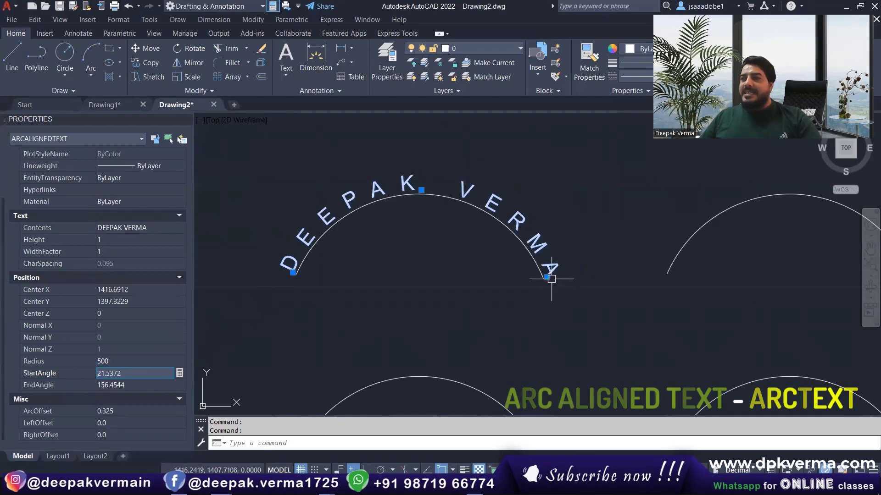
Step: Draw two lines from the arc's centre: one to the arc's right end, one horizontal
text(l)
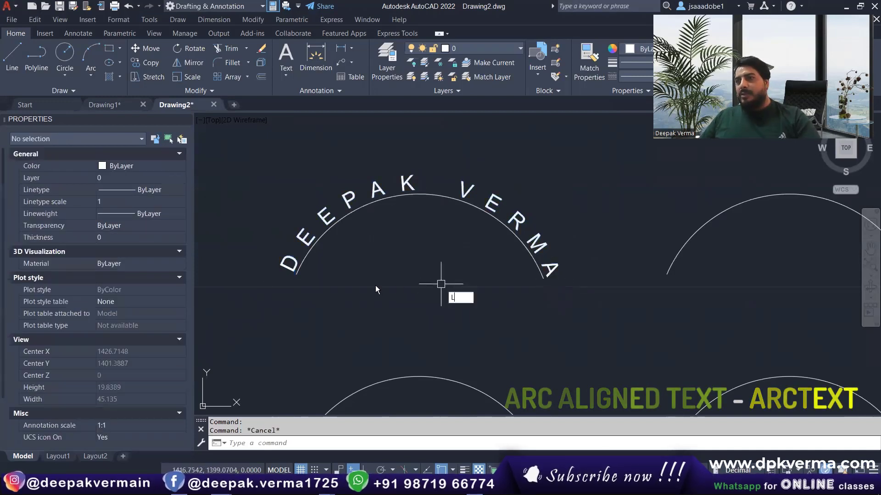
key(Escape)
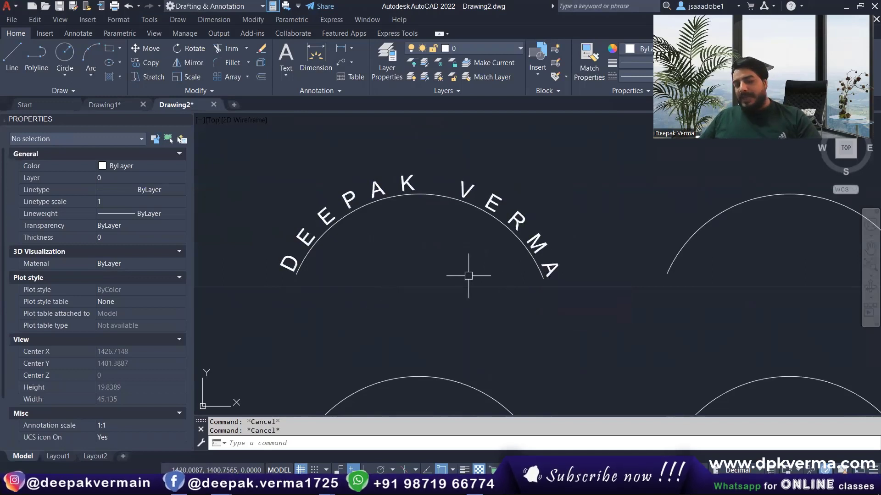
key(Return)
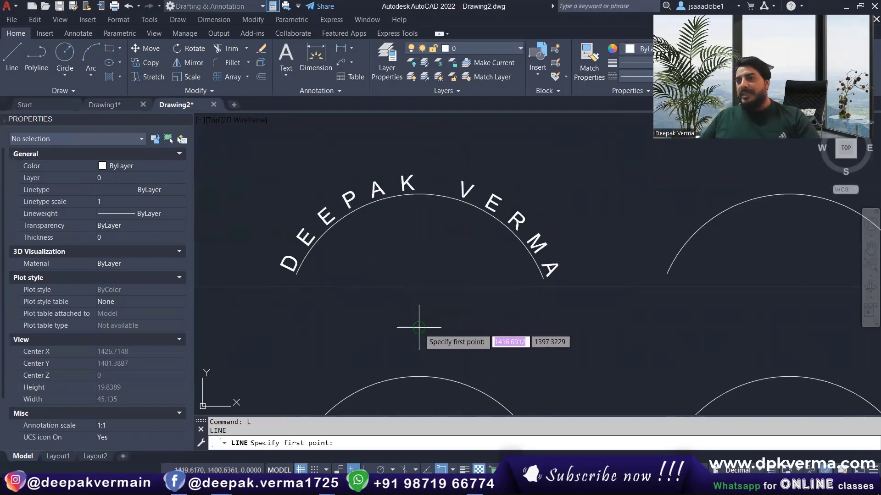
click(419, 327)
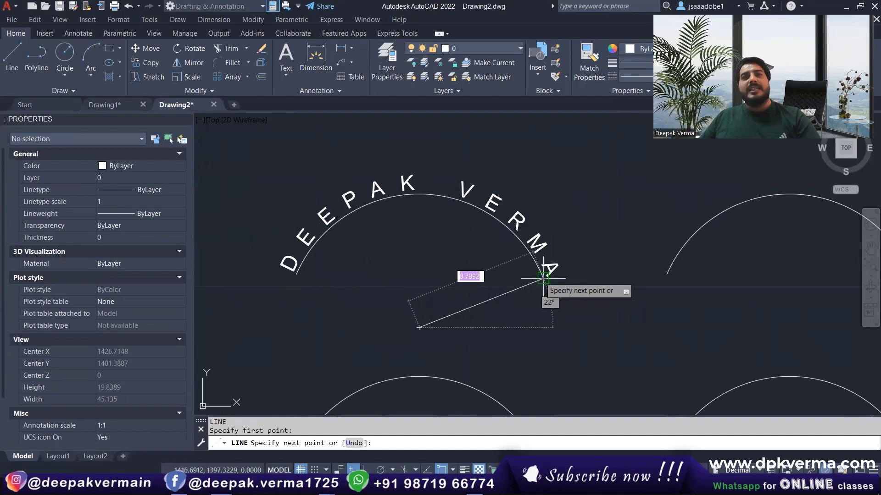
click(543, 278)
key(Escape)
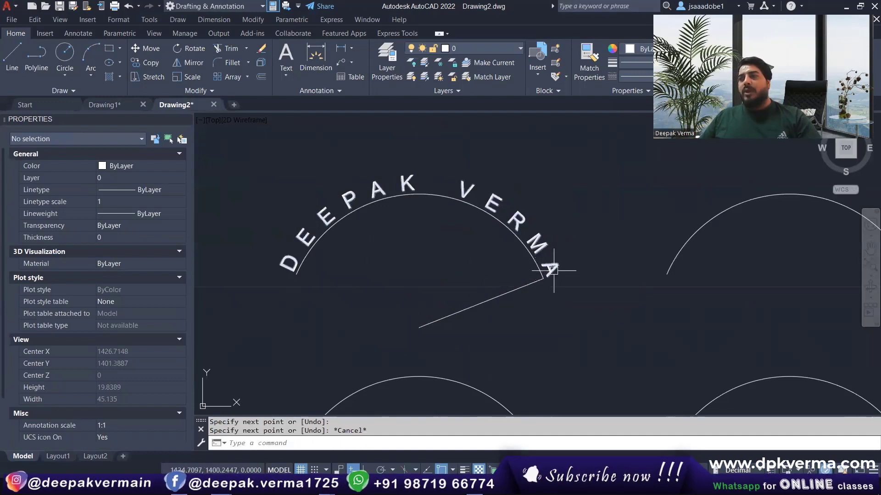
text(l)
key(Return)
click(419, 328)
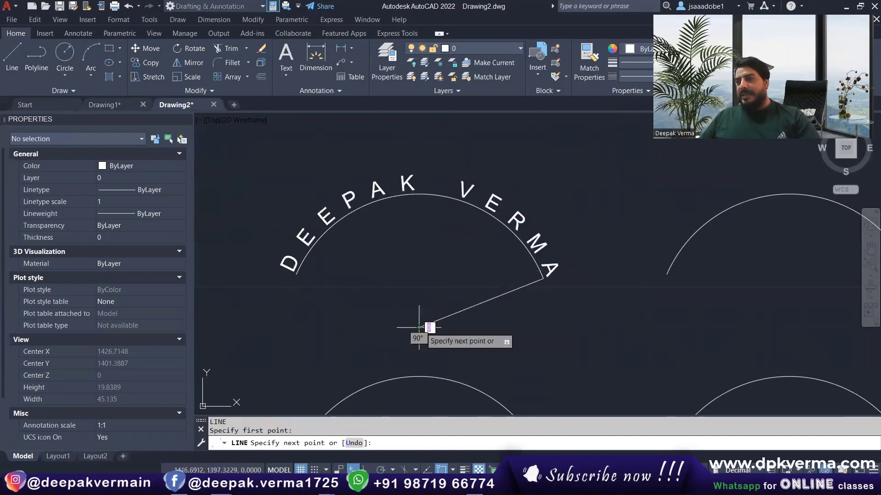
click(591, 328)
key(Escape)
key(Escape)
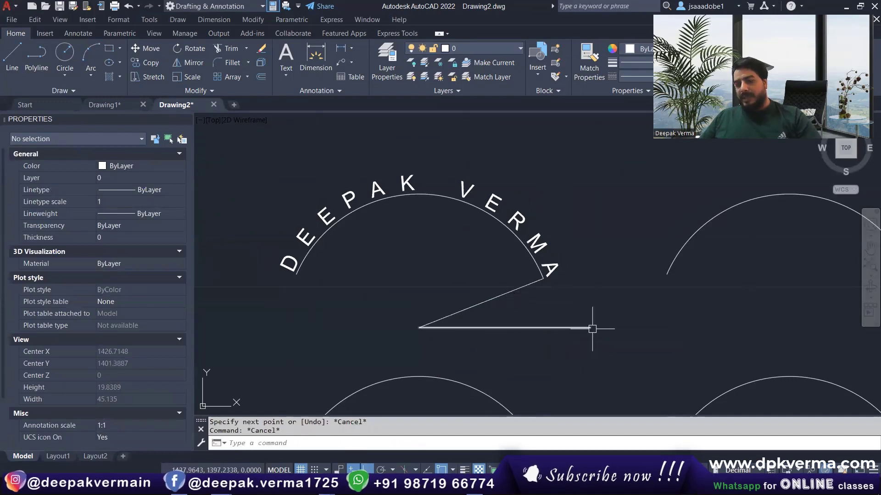
Step: Begin an angular dimension between the two lines, then cancel it
text(dan)
key(Return)
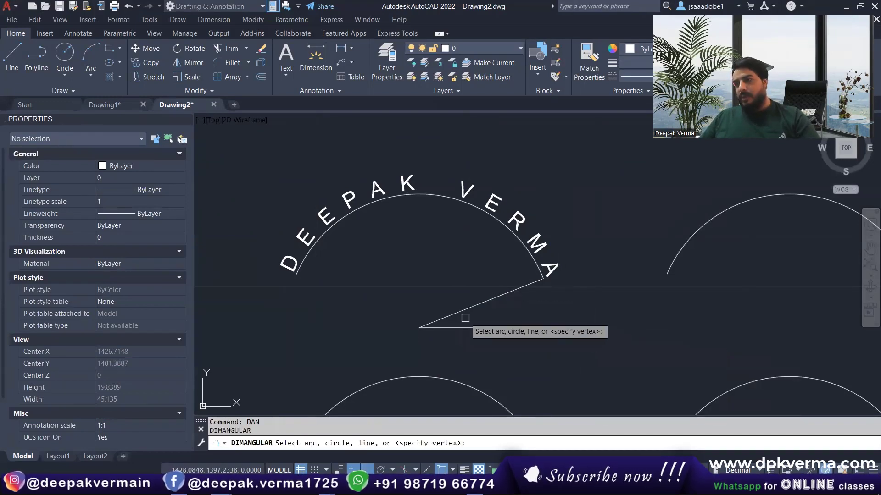
click(464, 310)
click(476, 326)
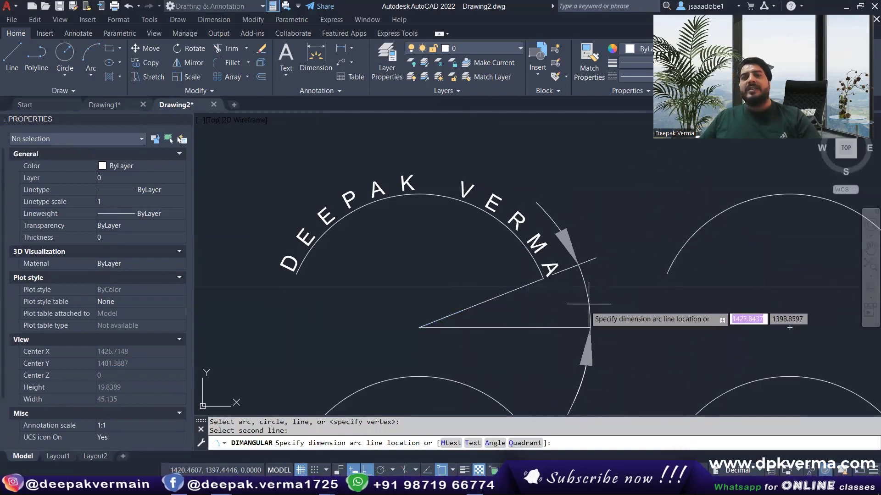
key(Escape)
key(Escape)
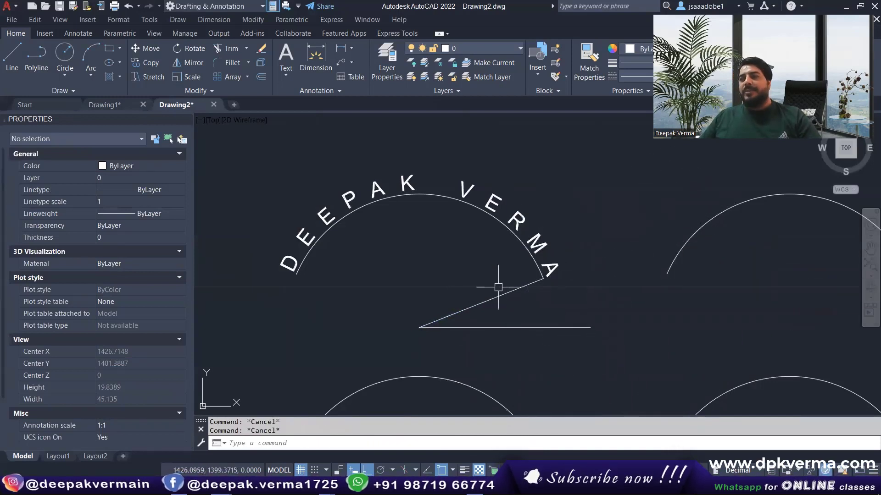
Step: Set the arc text's start angle to 0, then to 30
click(527, 226)
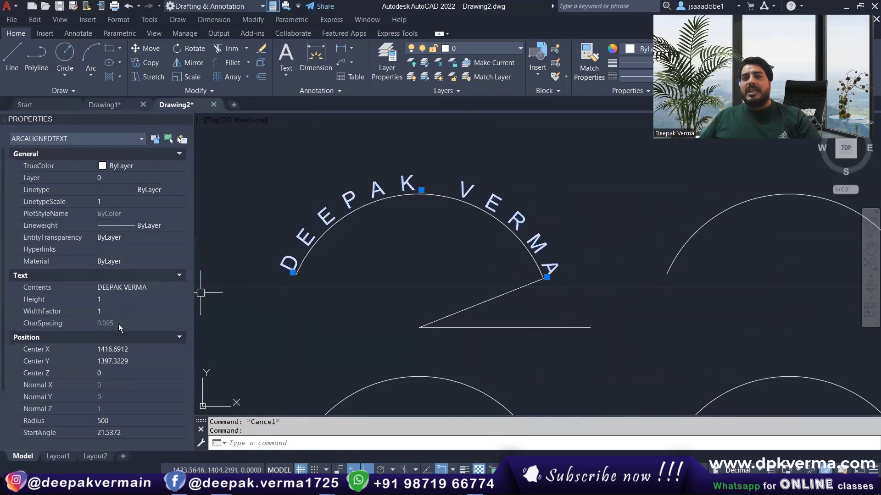
click(129, 432)
text(0)
key(Tab)
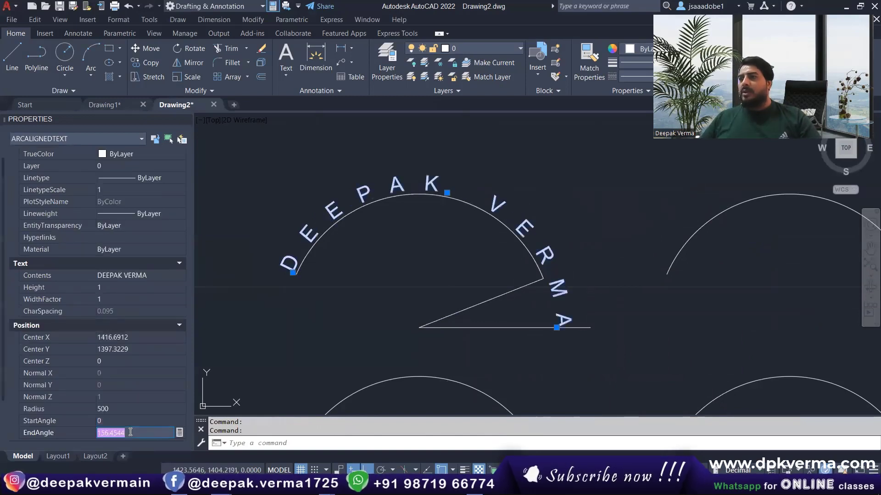
key(Escape)
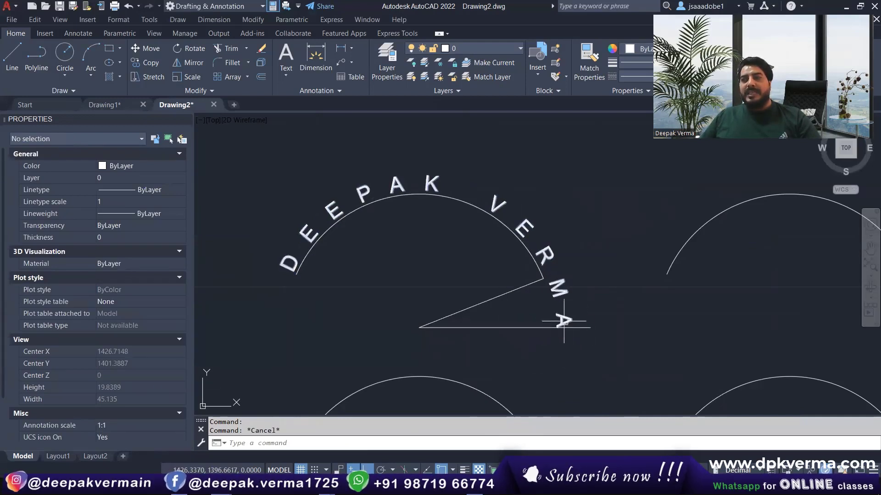
click(548, 283)
scroll(175, 367, down, 2)
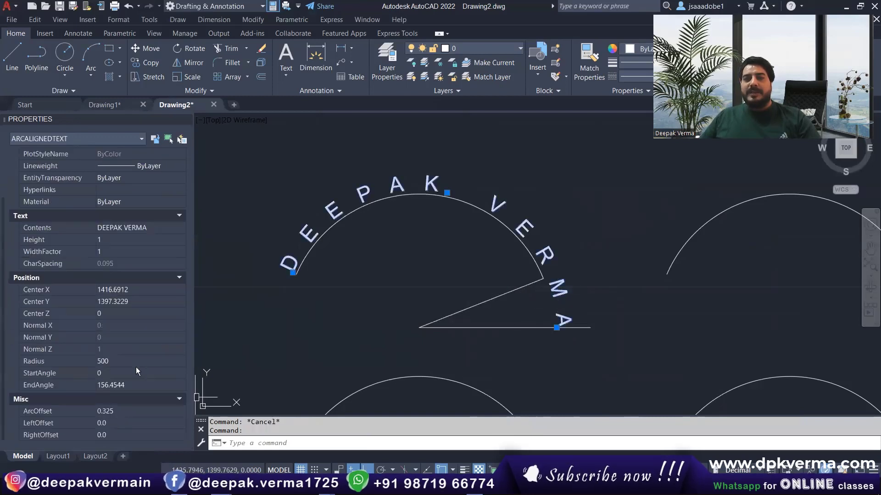
click(125, 373)
text(30)
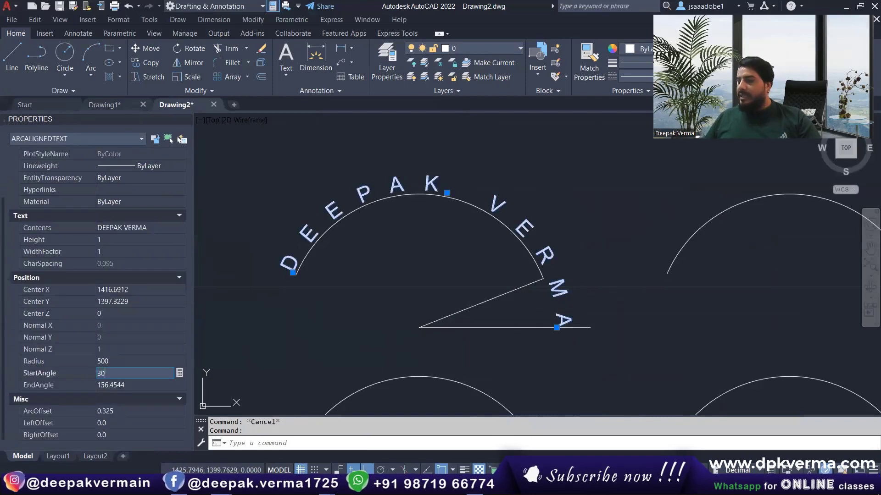
key(Tab)
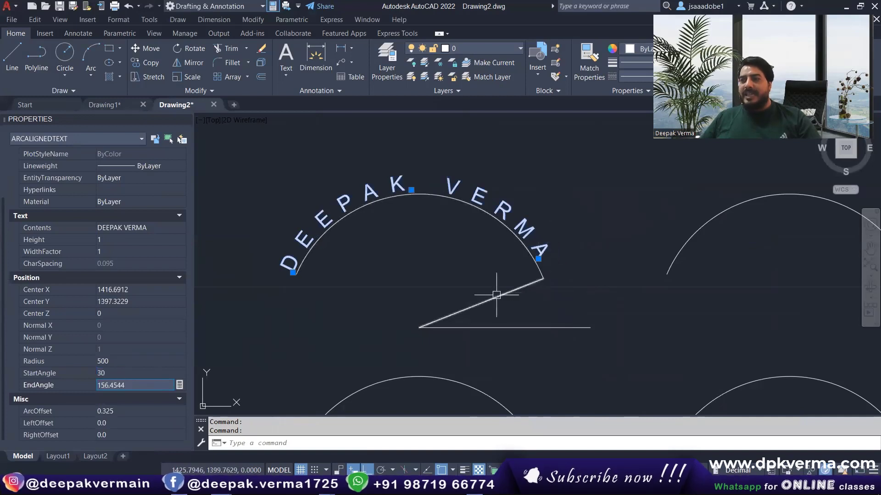
key(Escape)
key(l)
key(Return)
Step: With ortho off, draw a line from the arc centre to where the A meets the arc
click(419, 327)
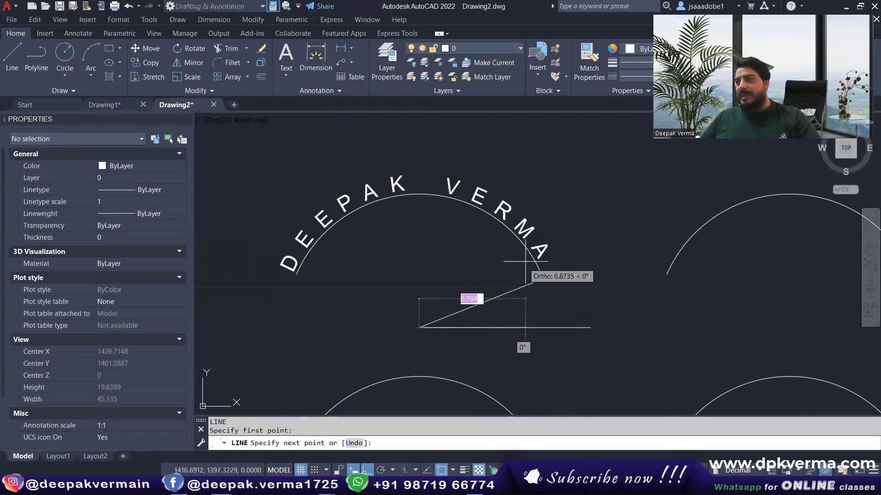
scroll(536, 257, up, 3)
scroll(542, 251, up, 2)
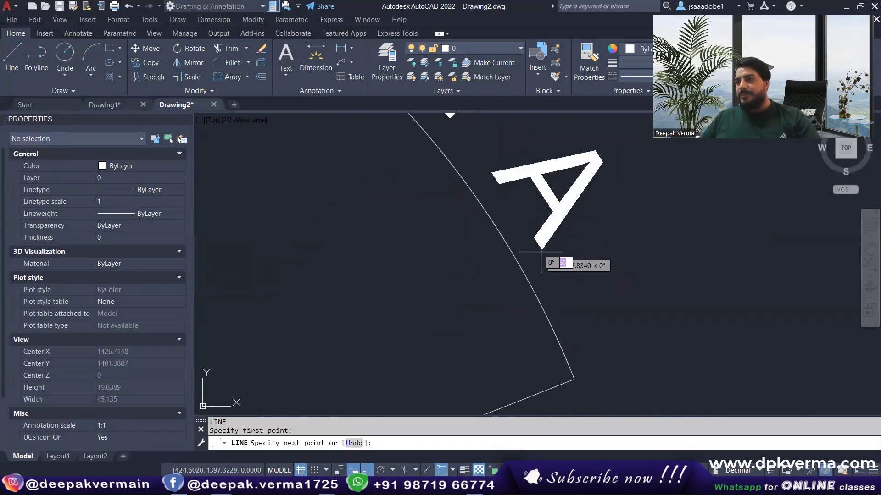
key(F8)
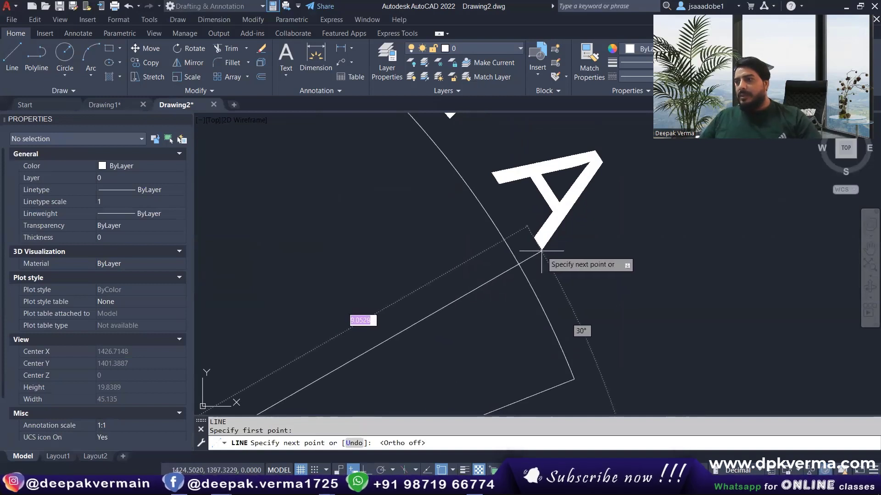
click(541, 251)
scroll(543, 250, down, 3)
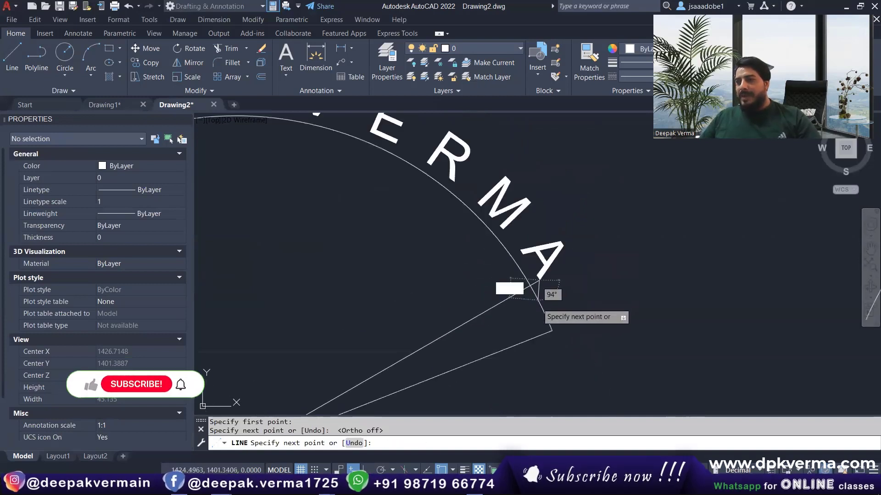
scroll(527, 287, down, 2)
key(Escape)
text(DA)
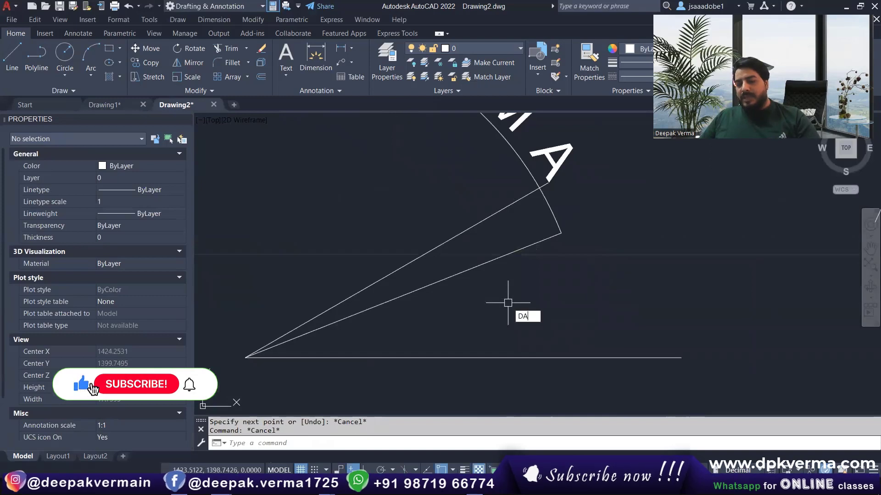
Step: Dimension the 30° angle between the slanted and horizontal lines
key(Return)
click(431, 241)
click(432, 358)
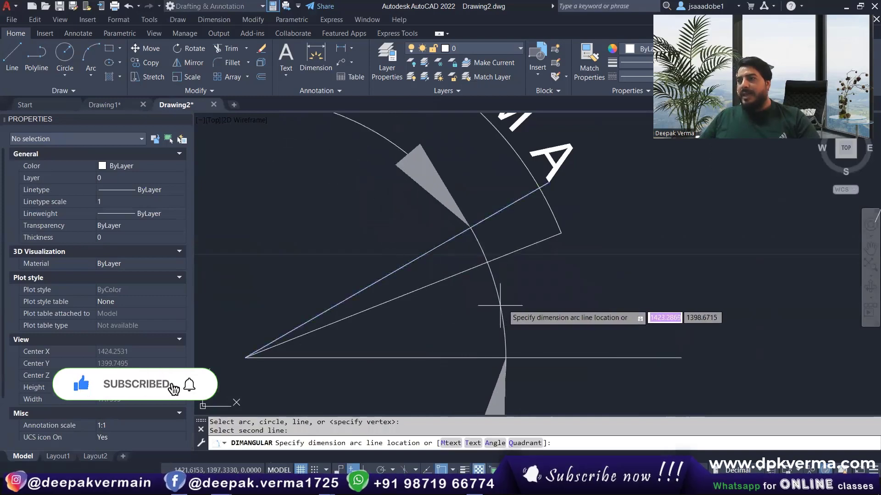
scroll(614, 294, down, 2)
click(665, 373)
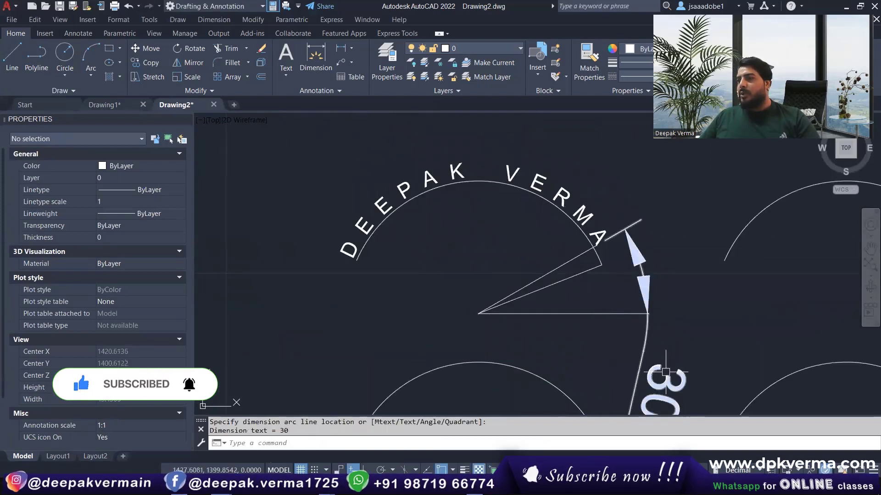
middle_drag(665, 373, 604, 304)
Step: Erase the 30° angle dimension and both helper lines
click(601, 330)
text(e)
key(Return)
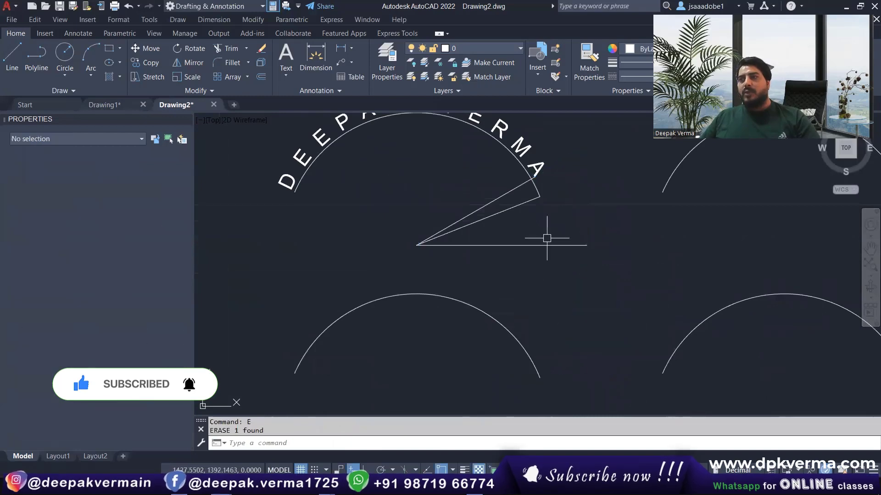
middle_drag(546, 238, 546, 264)
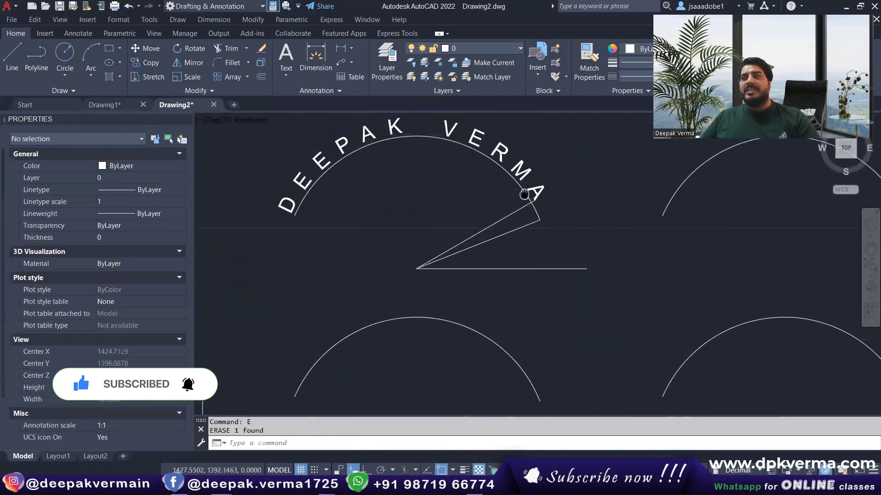
click(525, 271)
key(Return)
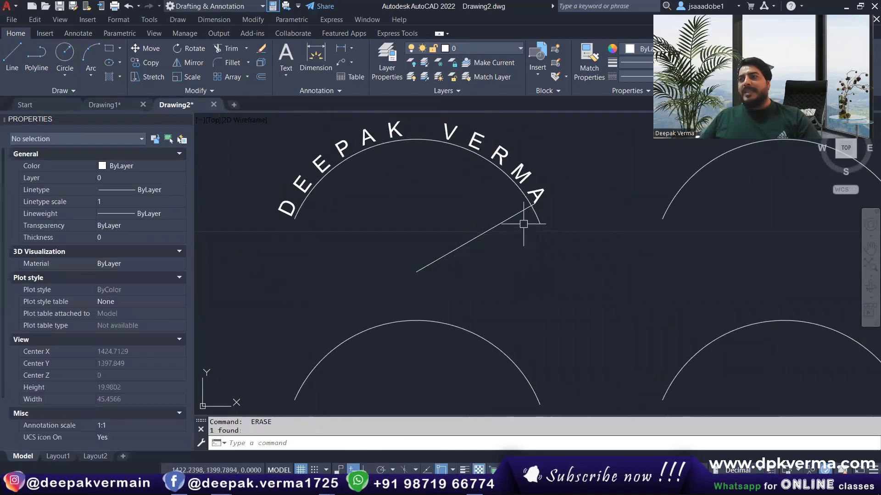
click(506, 222)
key(Return)
middle_drag(391, 249, 399, 253)
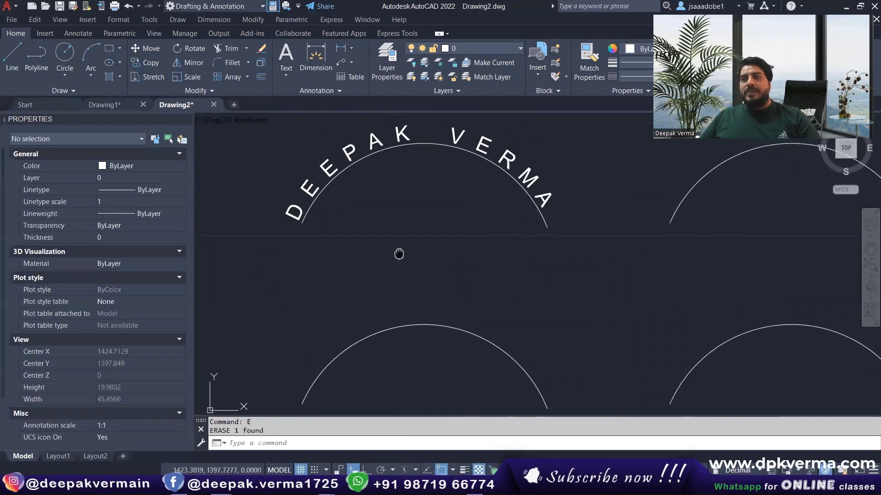
Step: Set the arc text's end angle to 180 and start angle to 0
click(307, 197)
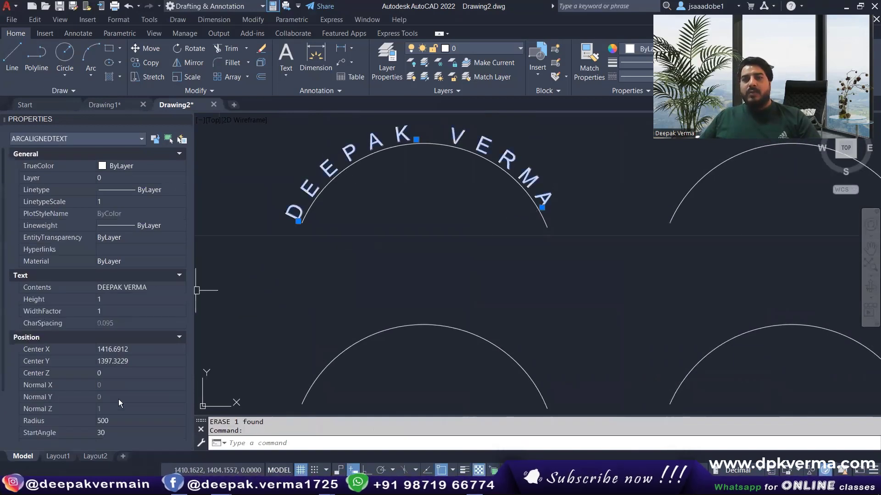
scroll(119, 400, down, 2)
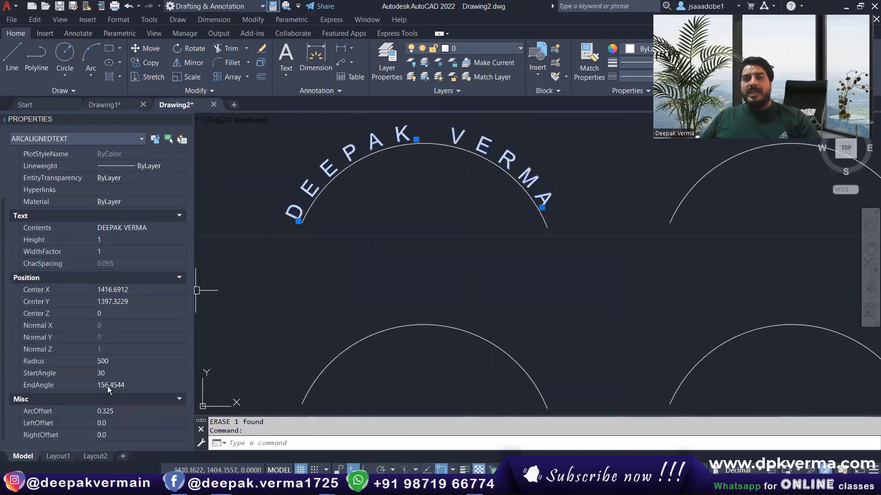
click(149, 384)
text(120)
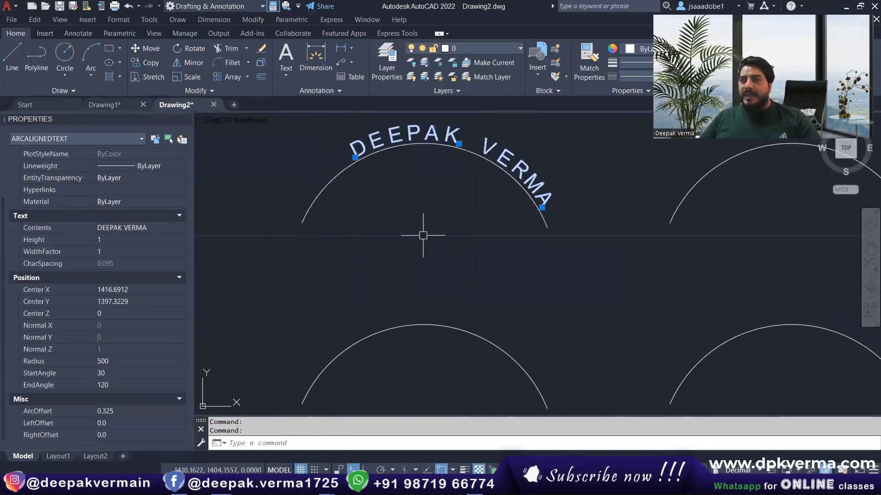
click(142, 385)
text(180)
key(Return)
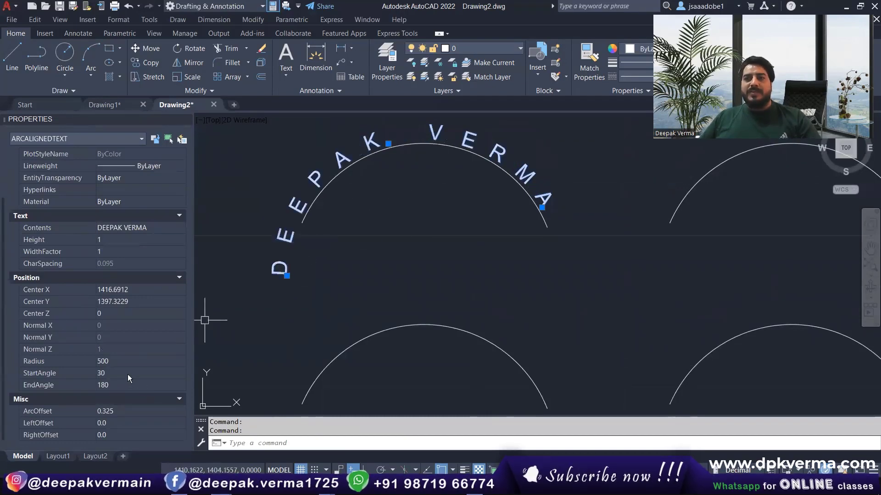
click(128, 374)
text(0)
key(Tab)
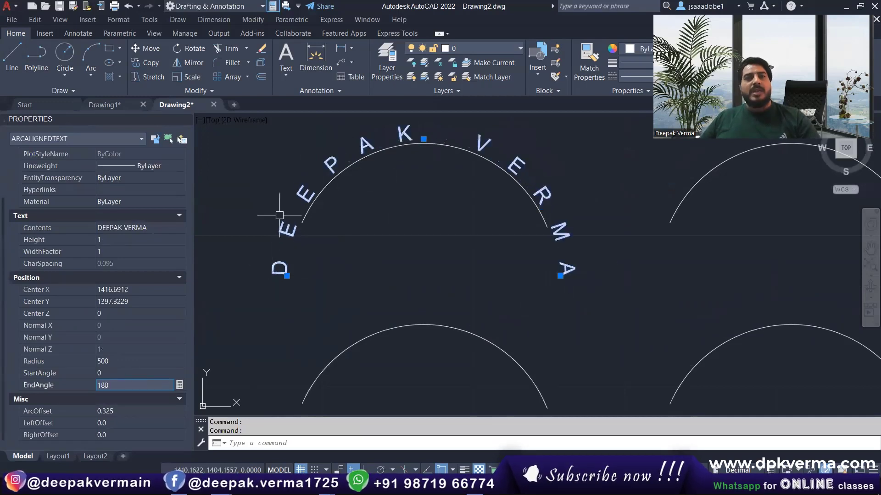
Step: Change the start angle to 21 and the end angle to 150
click(117, 373)
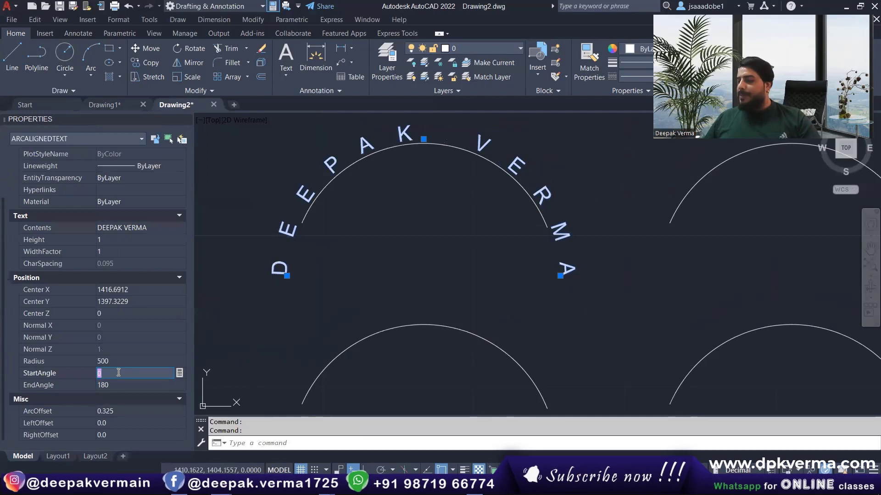
text(21)
key(Tab)
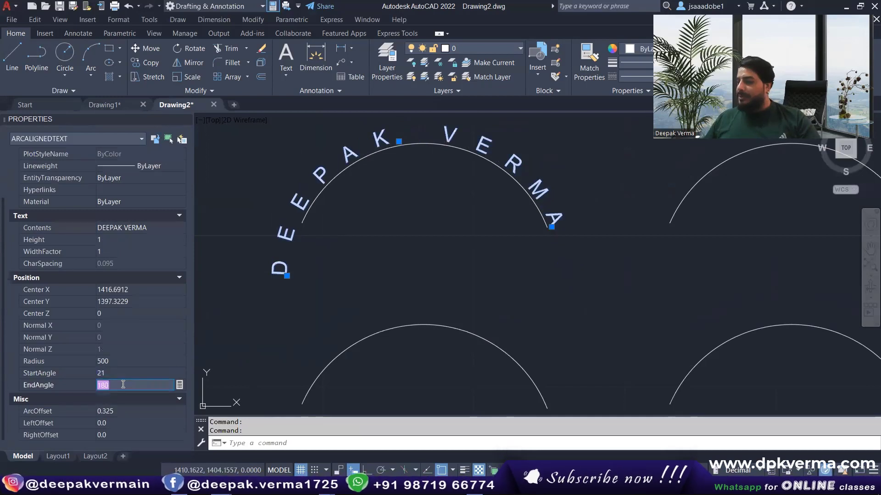
key(BackSpace)
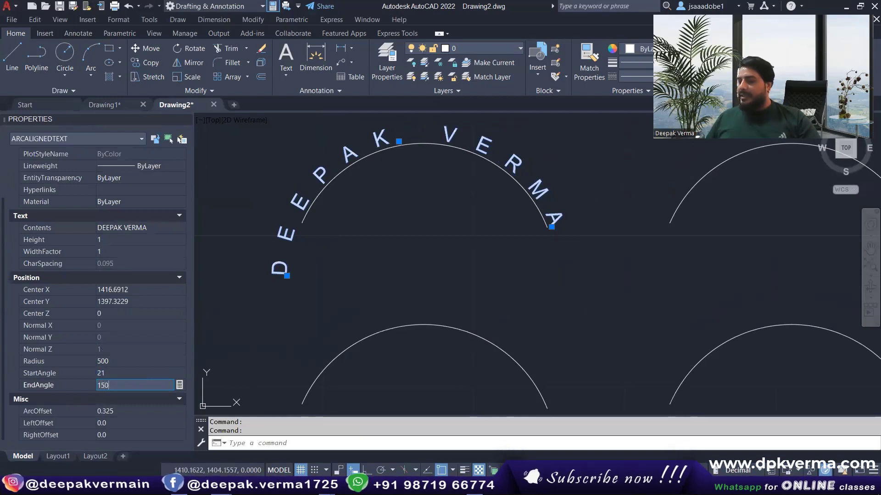
key(Return)
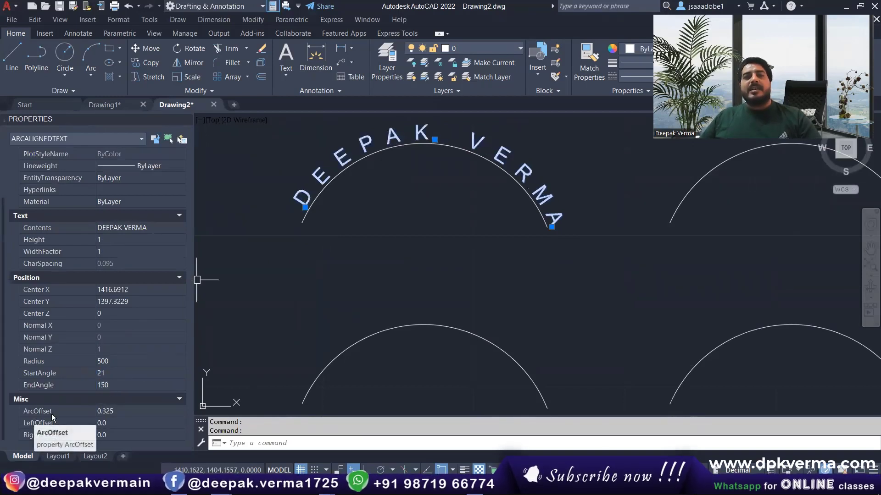
Step: Push the text outward with arc offsets of 1, then 2
click(127, 412)
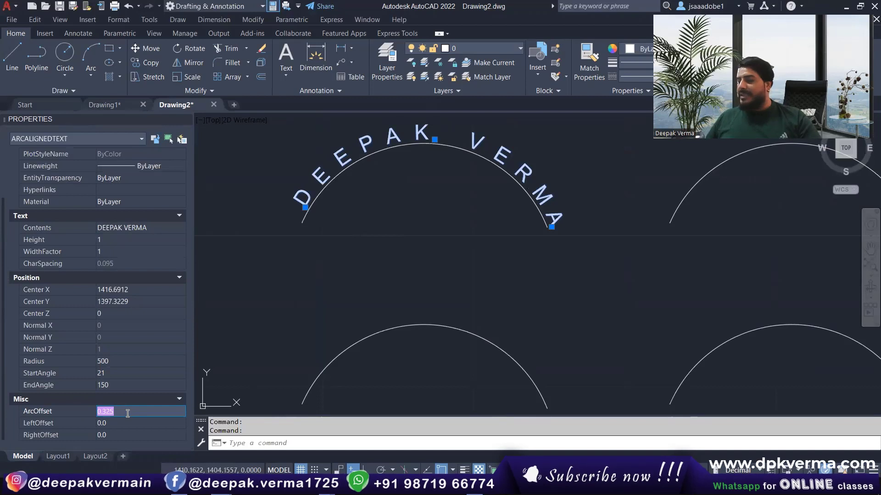
text(1)
key(Tab)
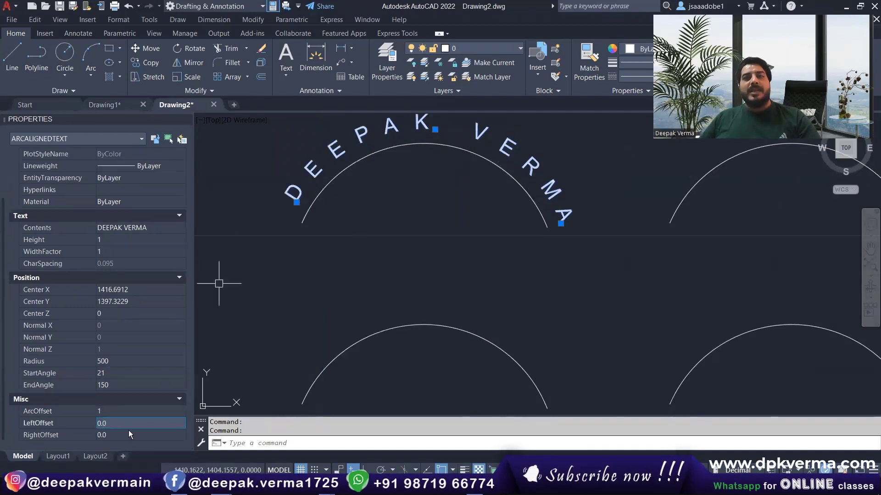
click(110, 411)
text(2)
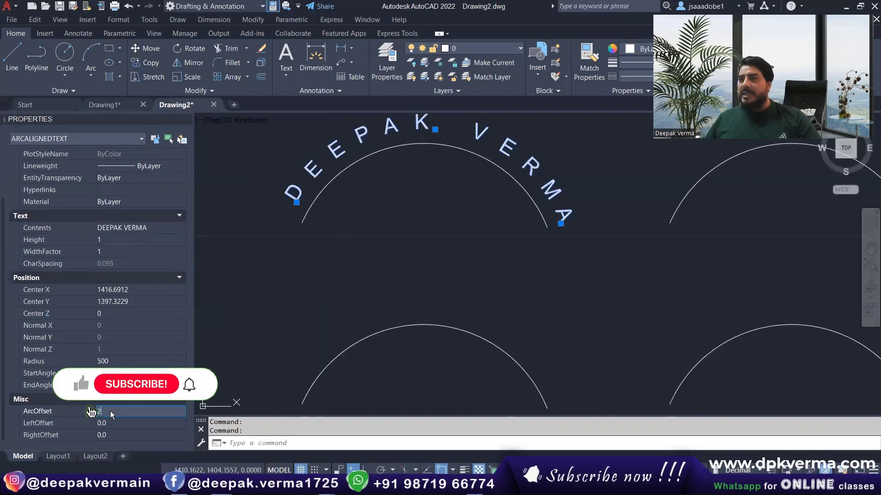
key(Tab)
Step: Move the text inside the arc with offset -5, then settle on -2
click(117, 412)
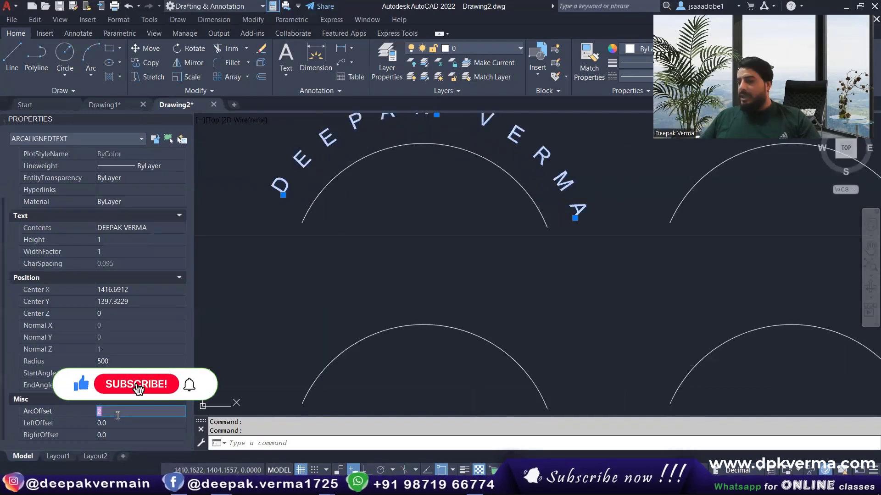
text(-5)
key(Tab)
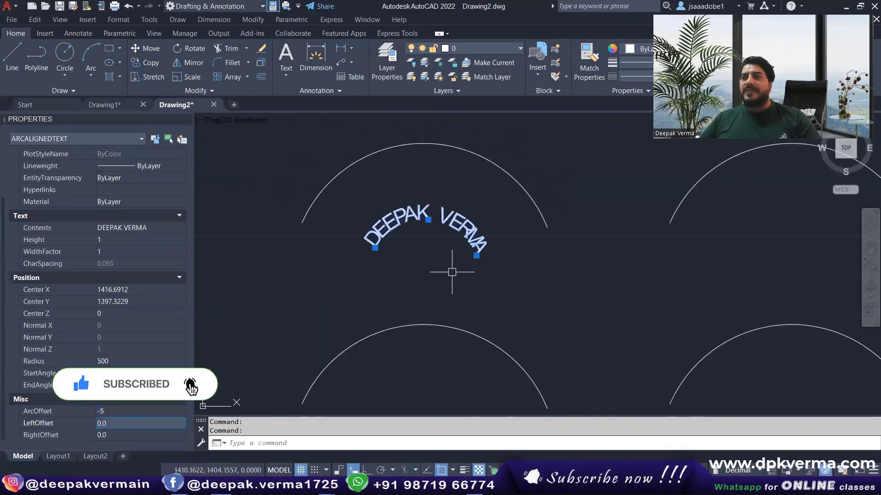
click(132, 411)
text(-2)
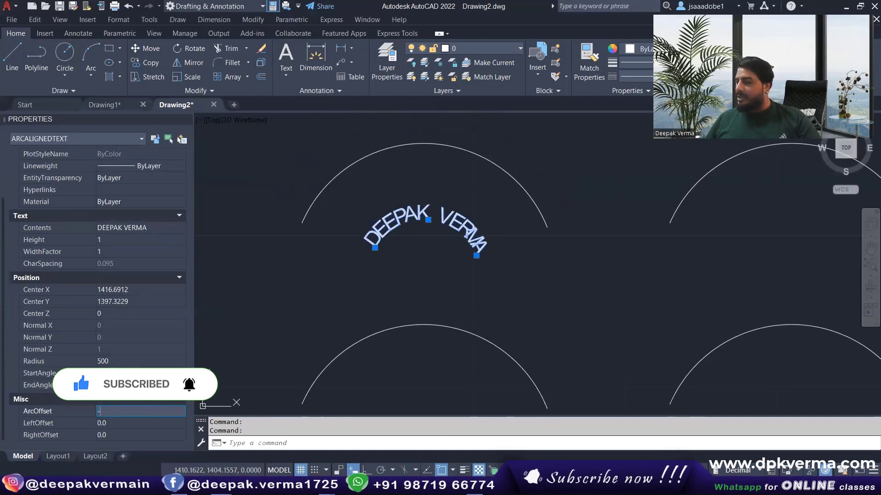
key(Tab)
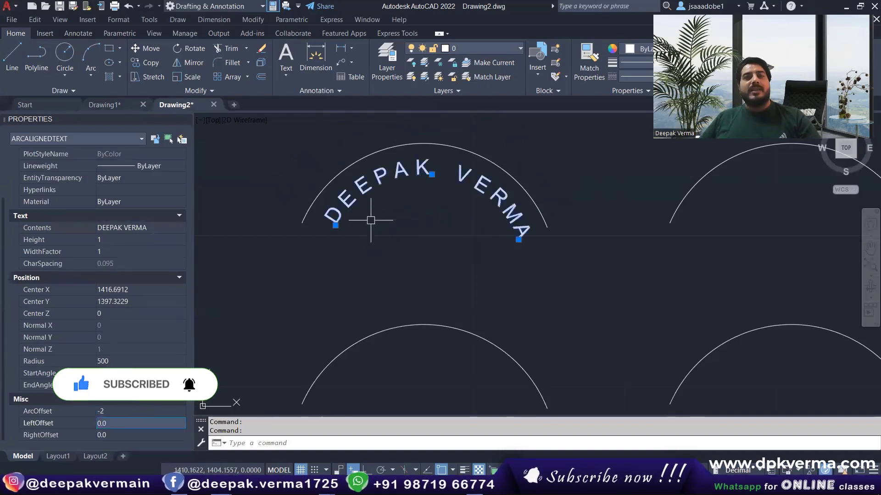
key(shift+Tab)
Step: Set arc offset 1, left offset 2 and right offset 5
text(1)
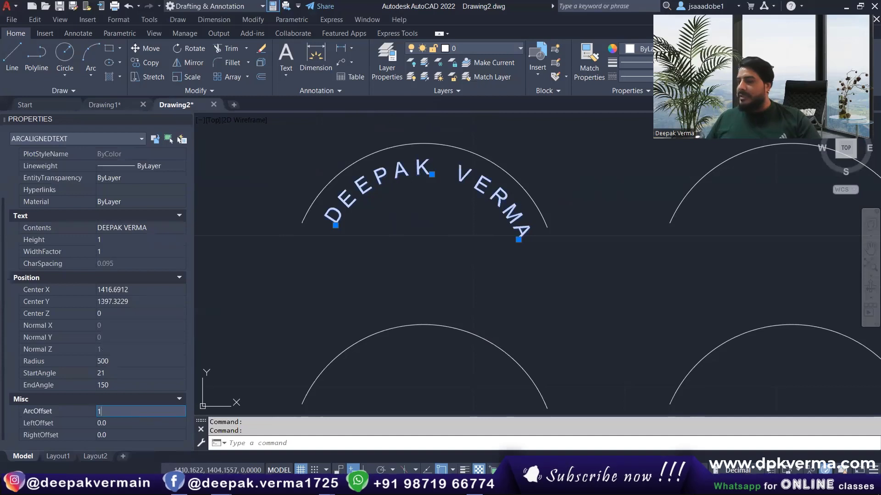
key(Tab)
text(2)
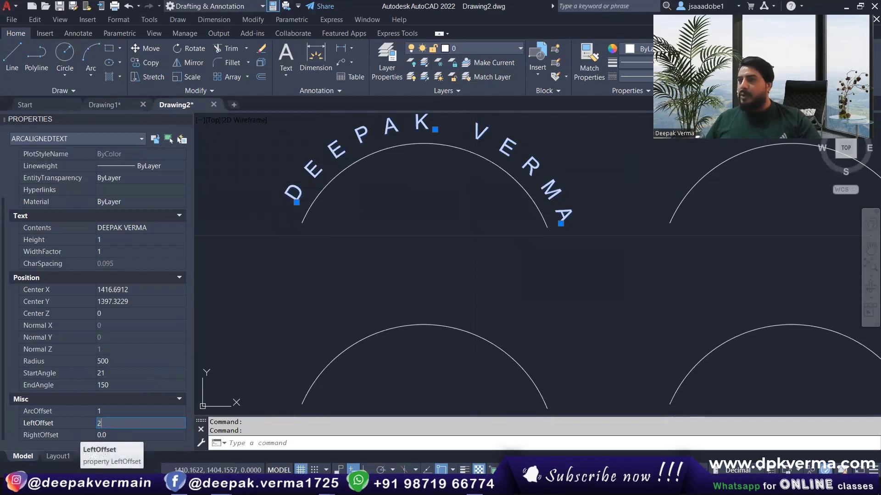
key(Tab)
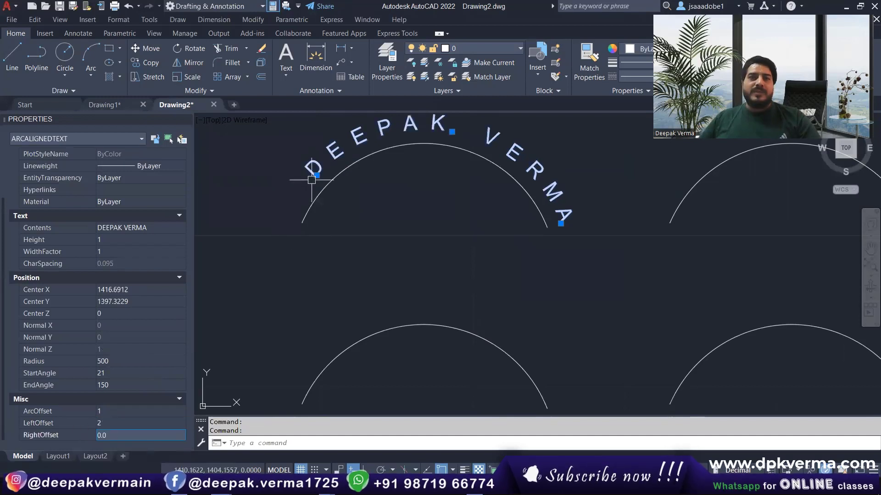
double_click(119, 437)
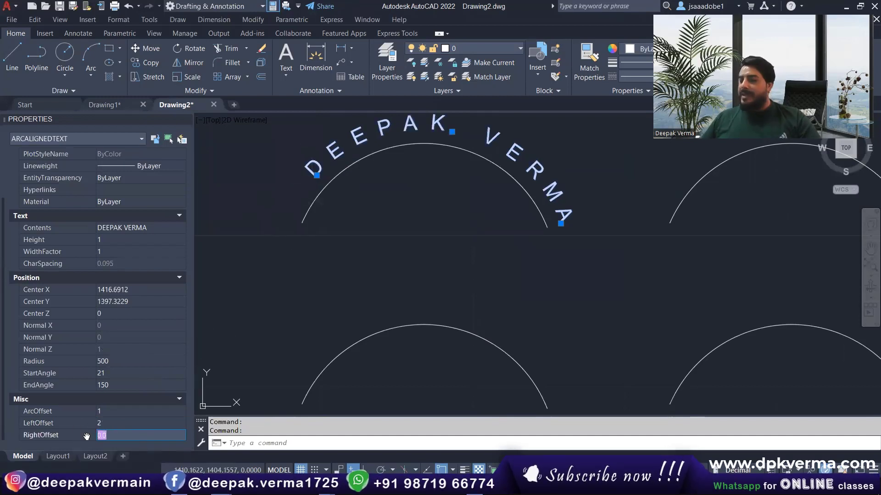
text(5)
key(Return)
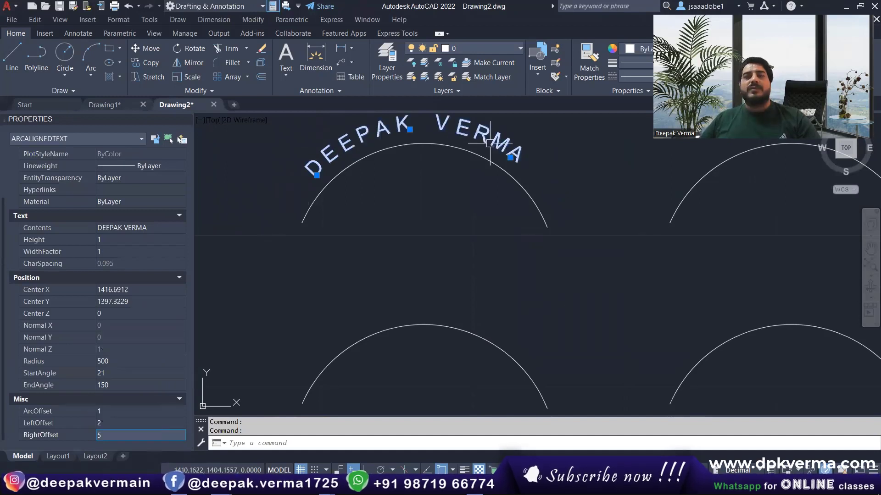
Step: Reset the left and right offsets to 0 and deselect the text
double_click(150, 423)
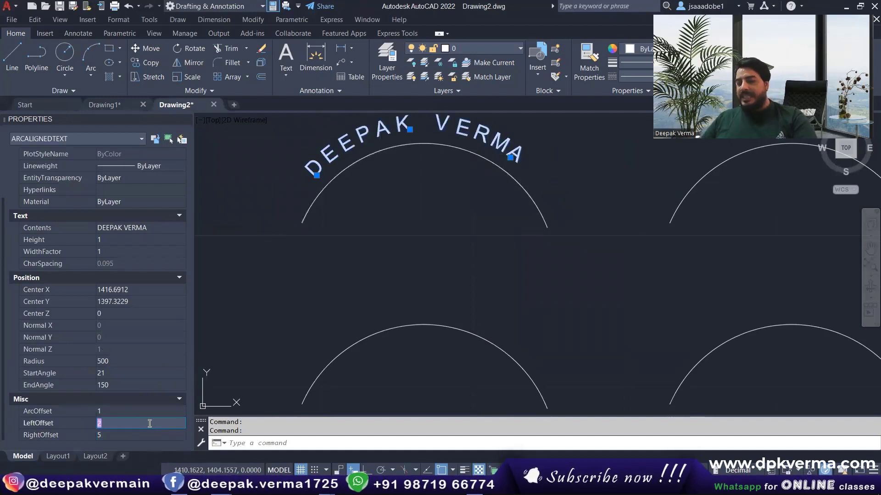
text(0)
key(Return)
scroll(358, 247, down, 2)
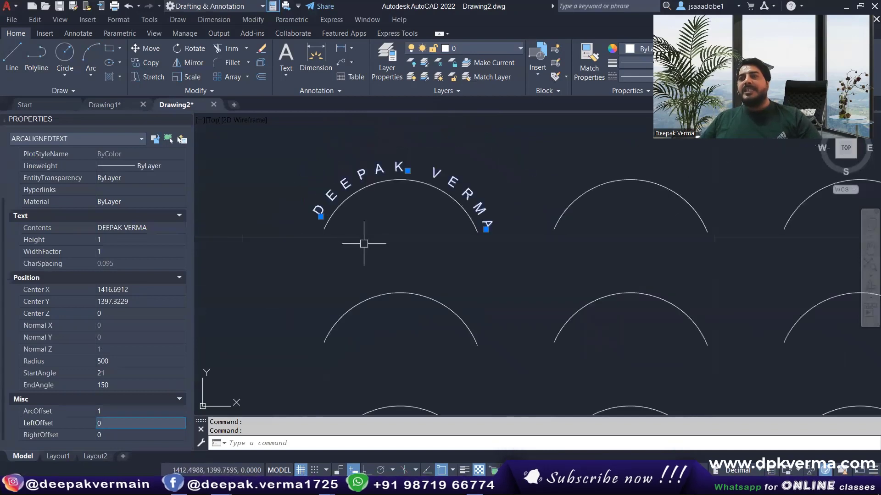
key(Escape)
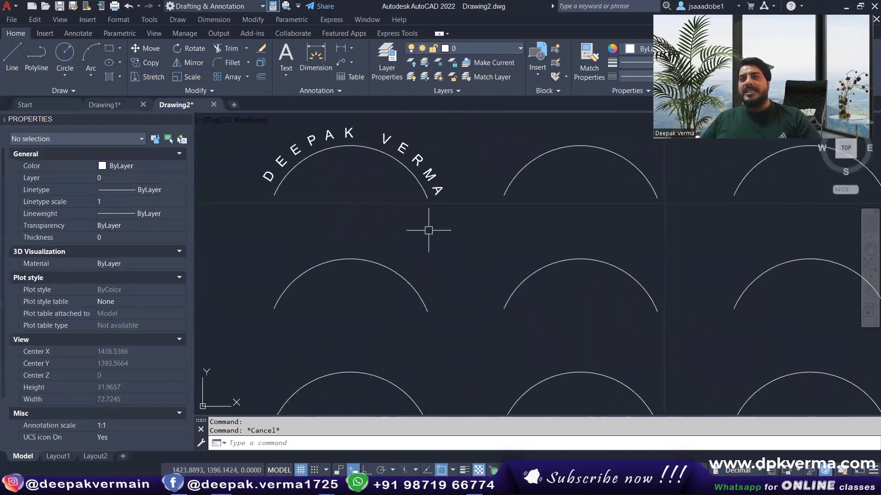
Step: Run ARCTEXT on the middle arc
middle_drag(426, 230, 380, 273)
text(arc)
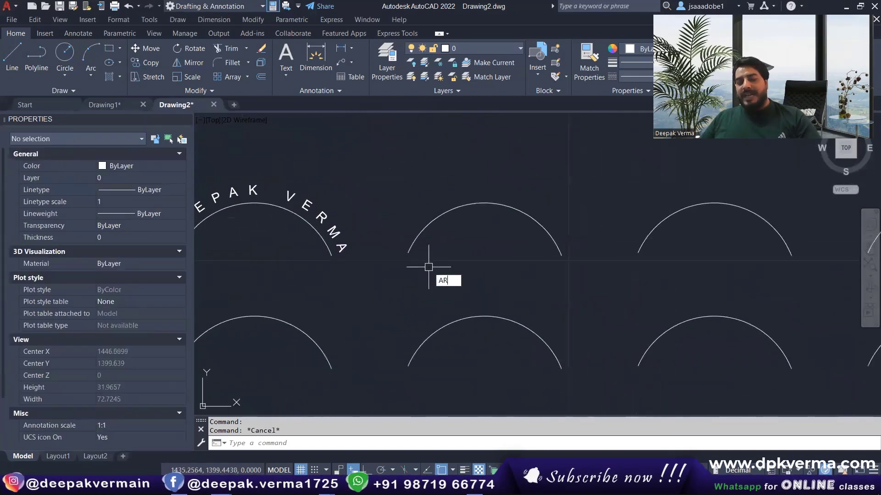
text(text)
key(Return)
middle_drag(429, 267, 457, 255)
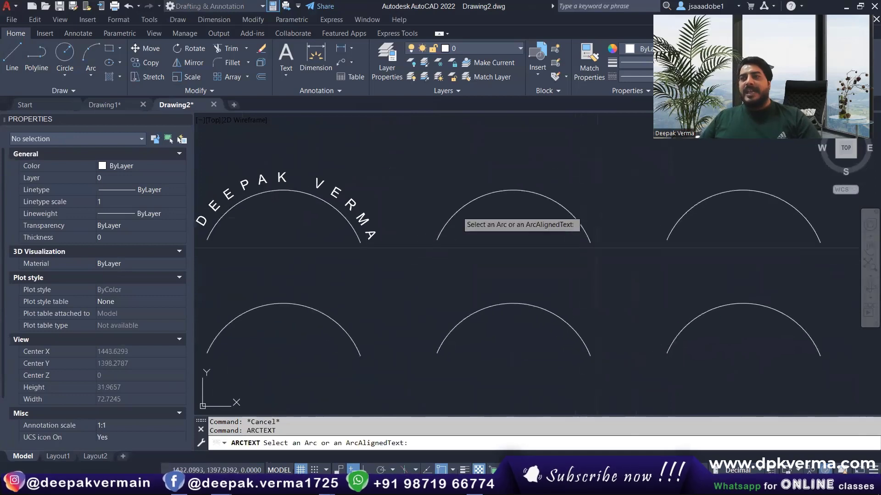
click(457, 212)
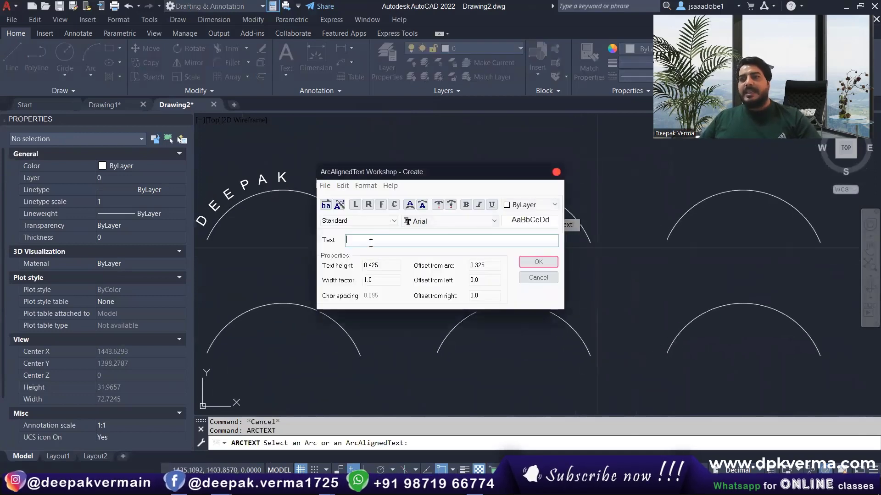
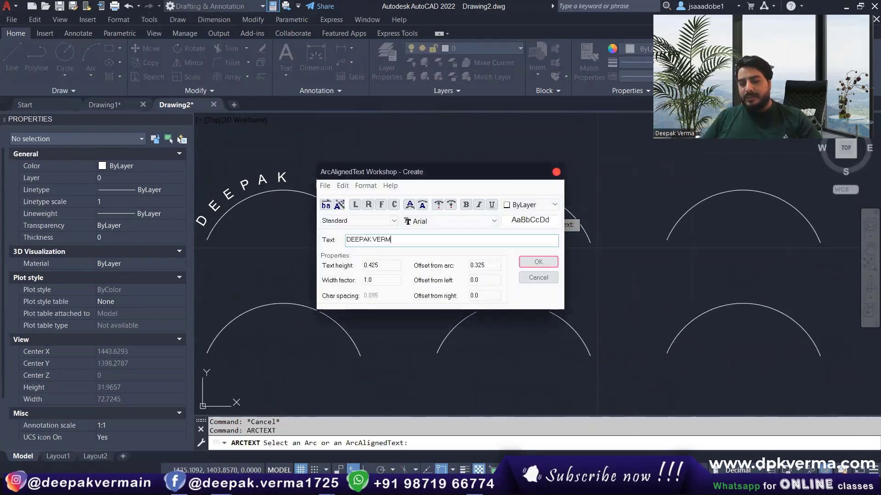
key(ctrl+a)
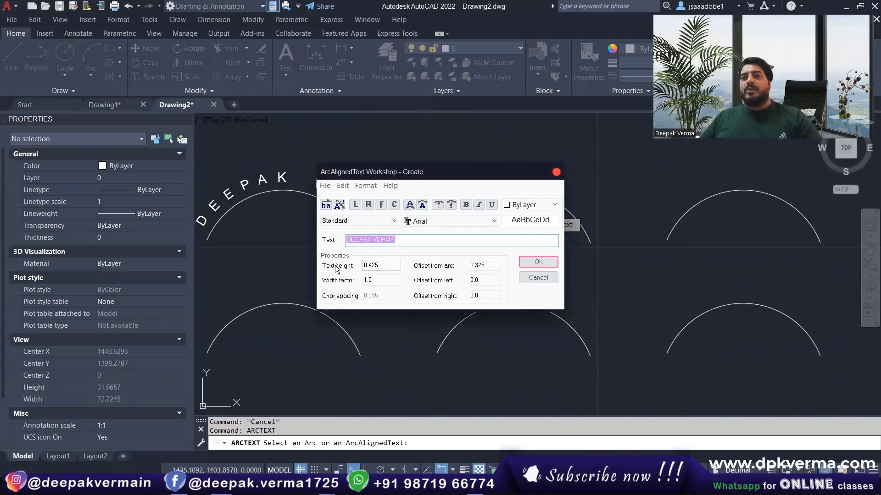
double_click(382, 267)
text(1)
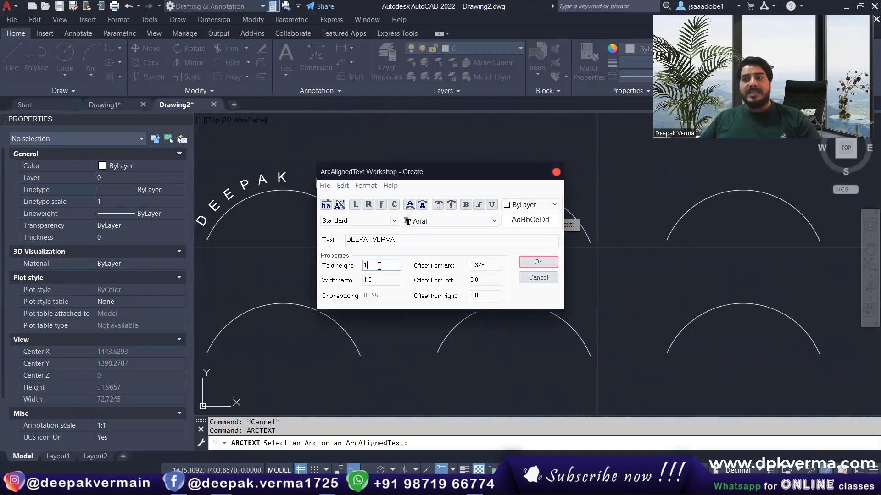
click(381, 283)
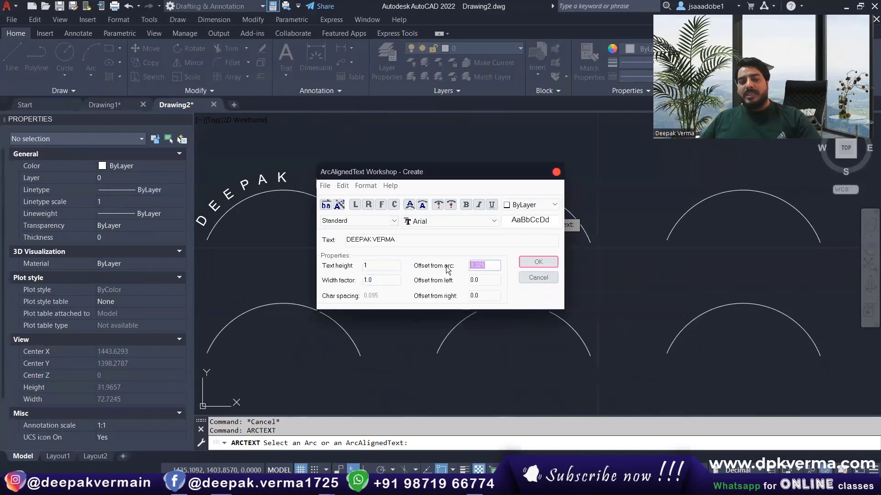
click(485, 265)
text(1)
click(487, 279)
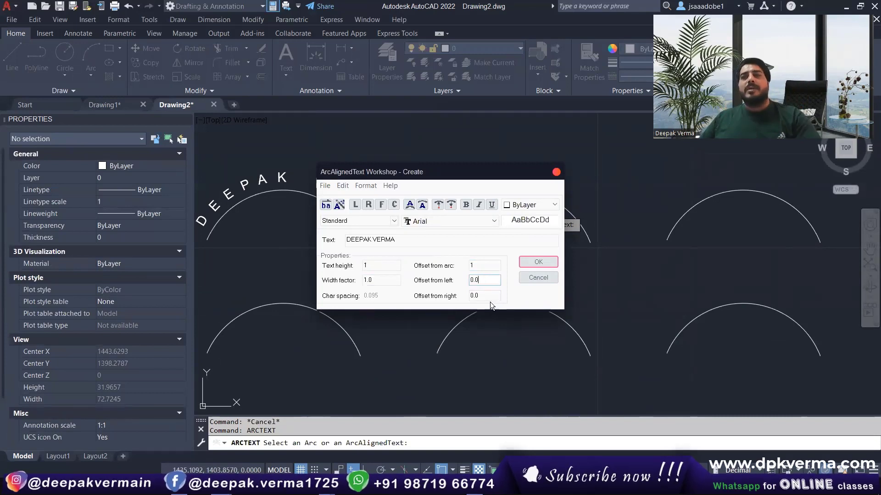
click(488, 296)
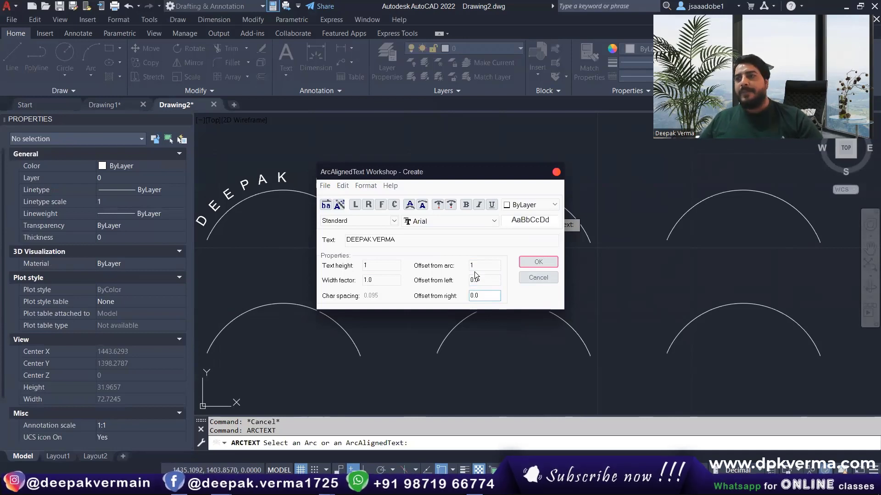
click(538, 262)
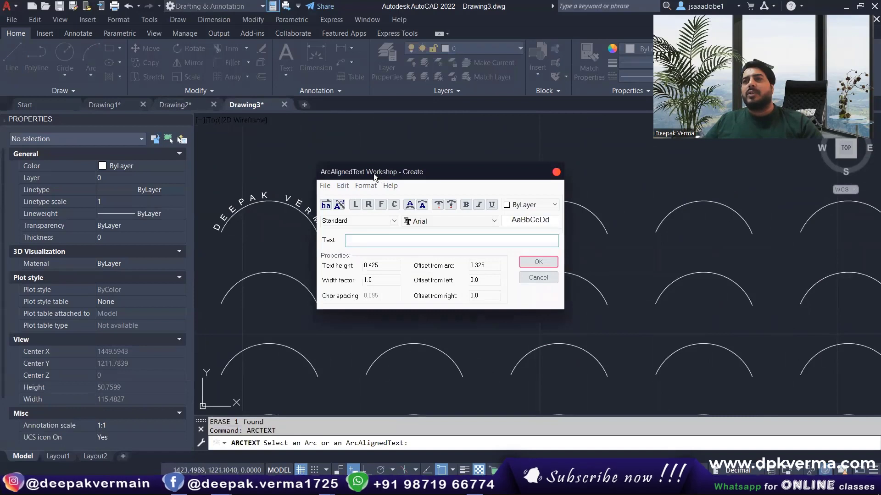
Step: Create the name in green Arial Greek with arc offset 5 on the second arc
drag(374, 173, 347, 169)
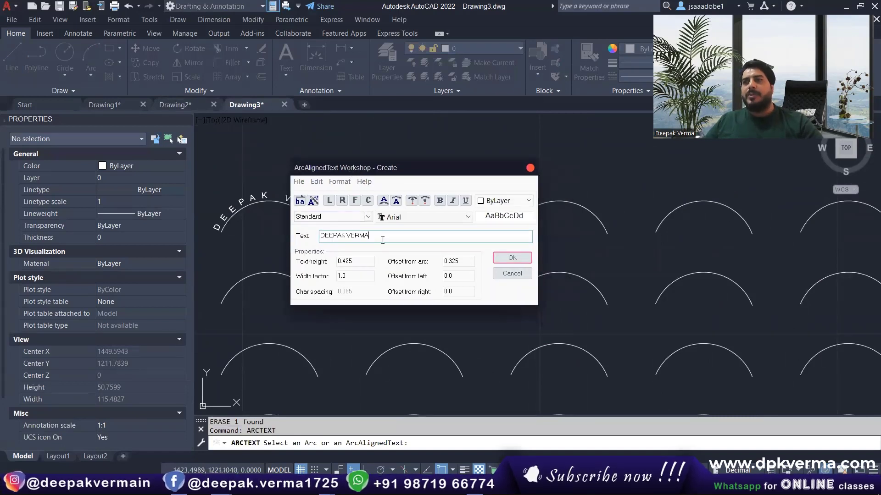
click(333, 215)
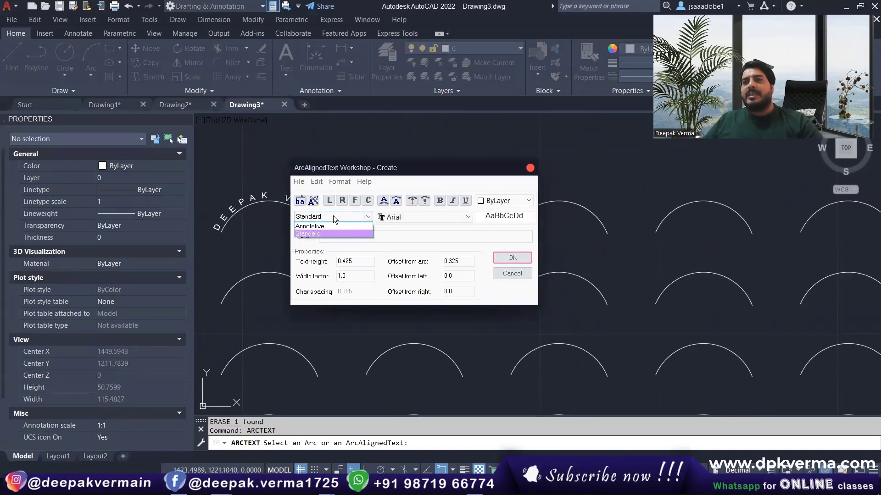
click(421, 218)
click(411, 243)
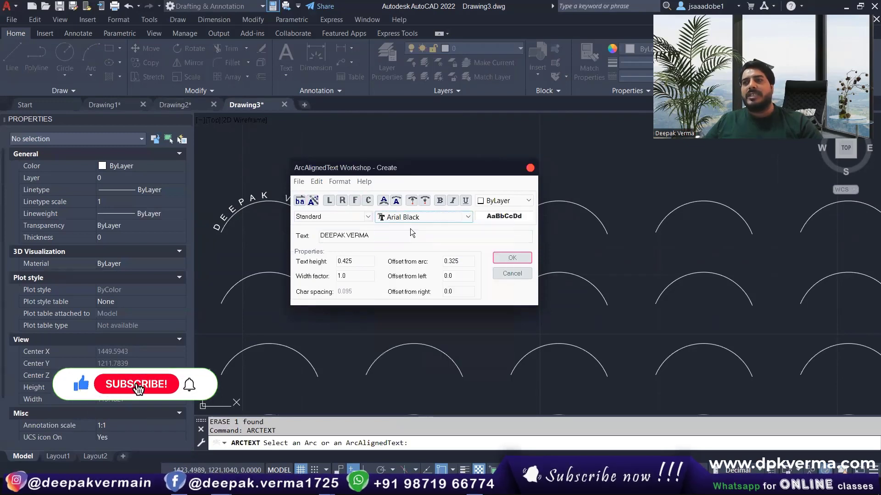
click(500, 202)
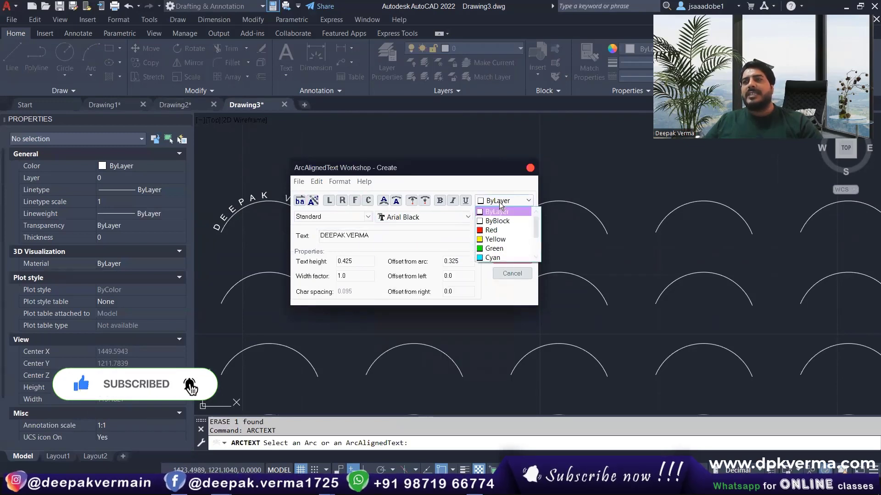
click(494, 248)
click(428, 222)
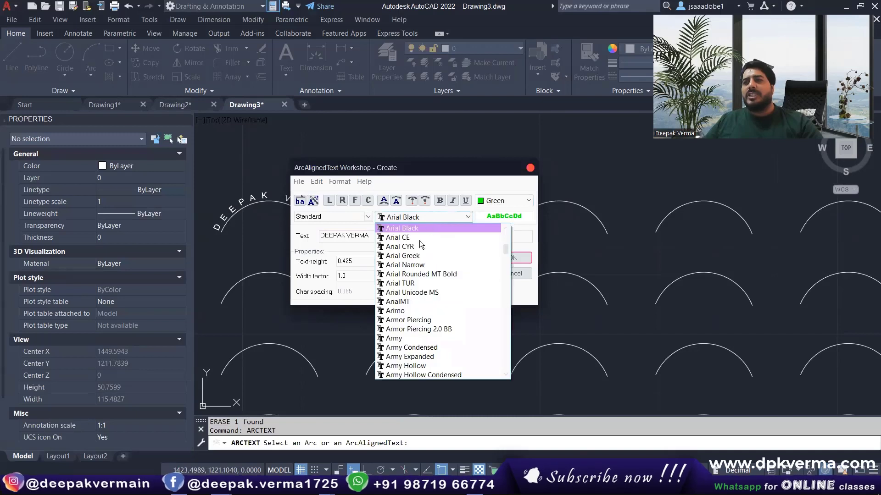
click(418, 253)
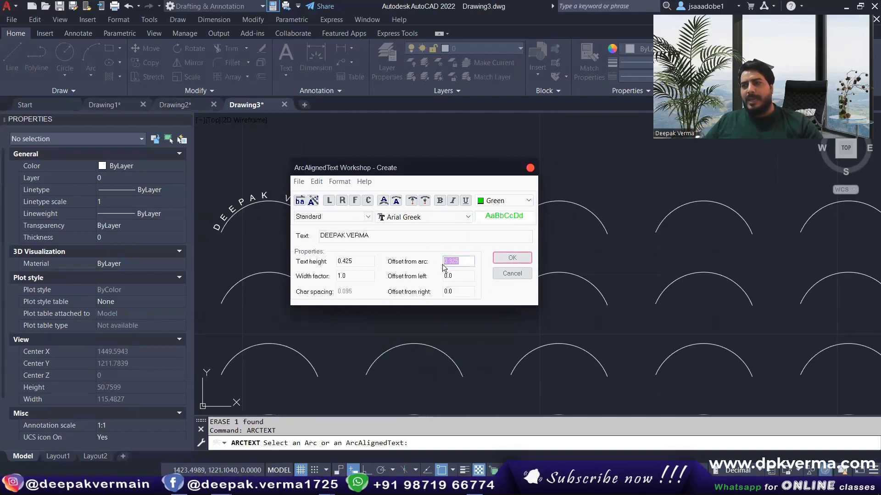
drag(457, 265, 303, 266)
text(5)
click(354, 265)
text(1)
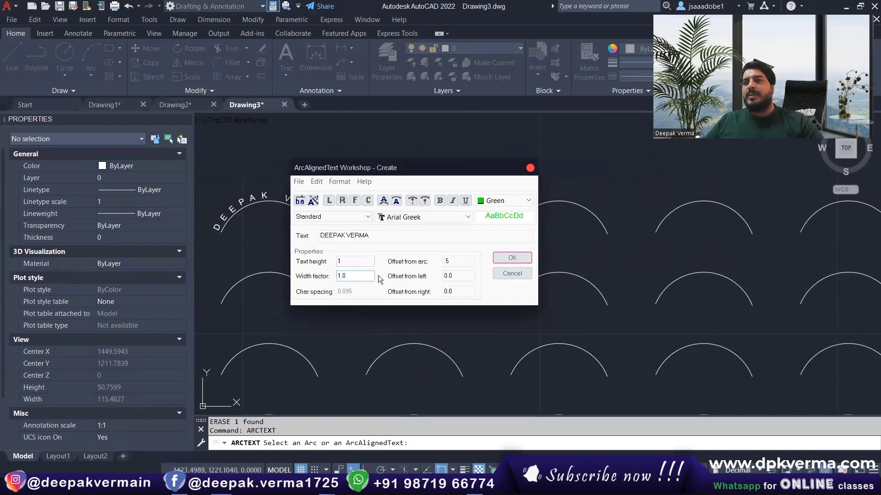
click(513, 258)
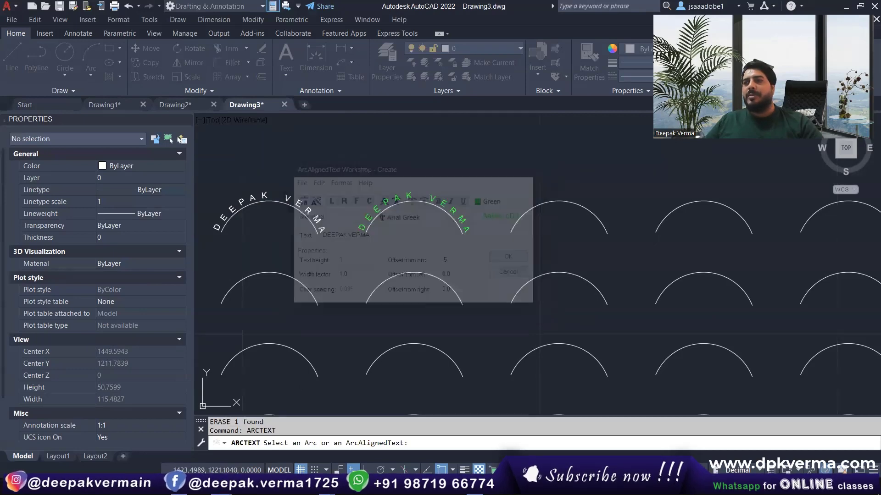
scroll(413, 228, up, 2)
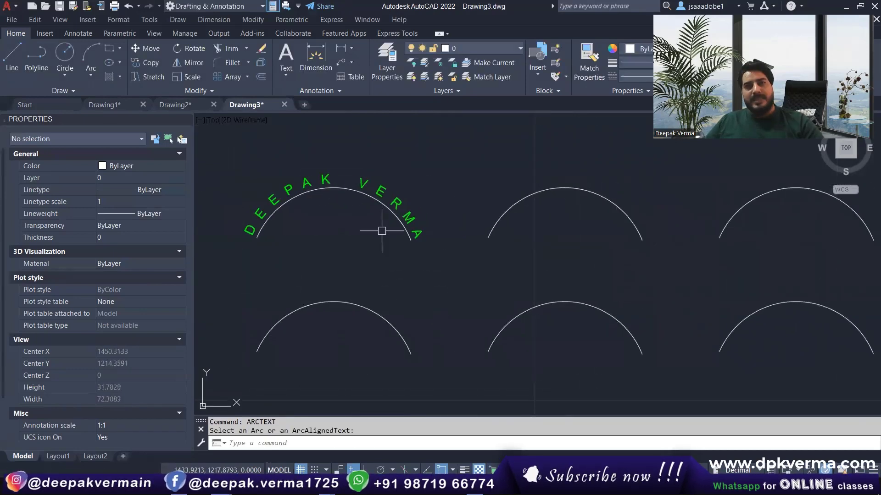
middle_drag(381, 231, 346, 237)
text(A)
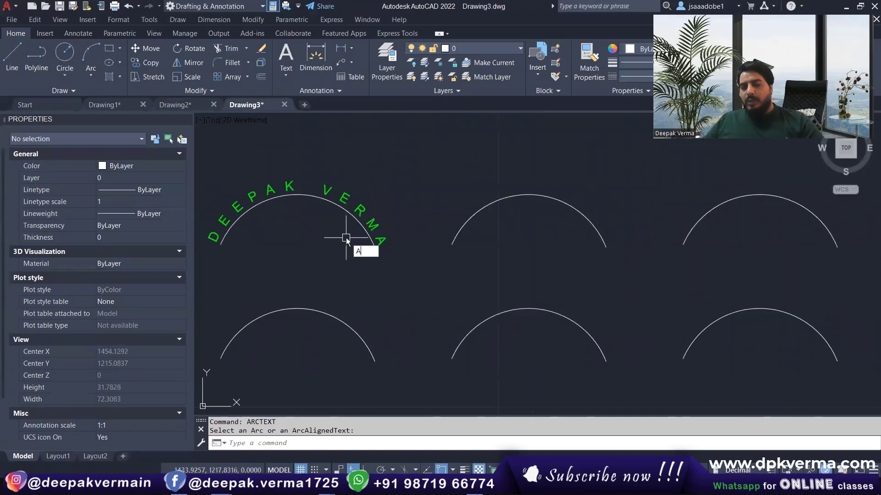
text(RCTEXT)
key(Return)
click(499, 201)
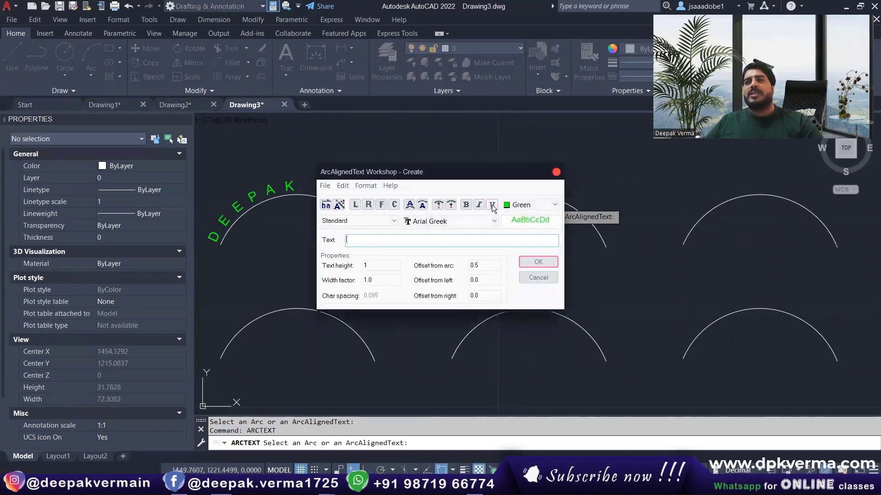
click(324, 206)
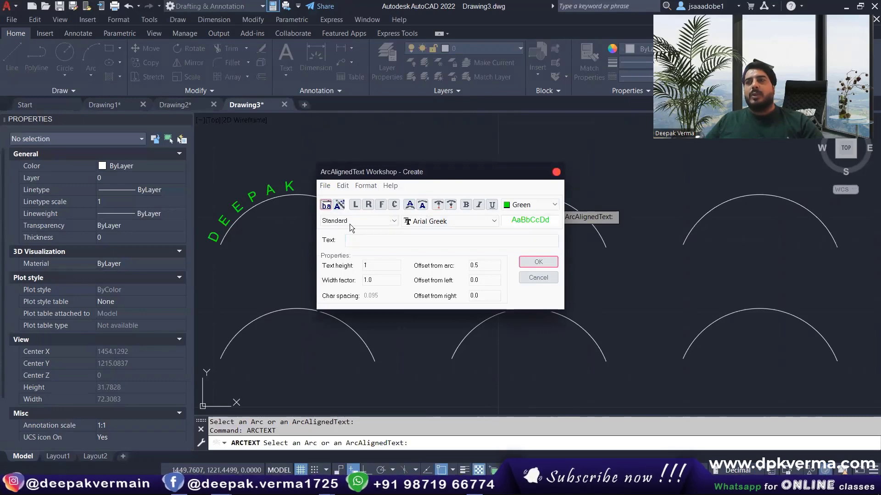
click(363, 240)
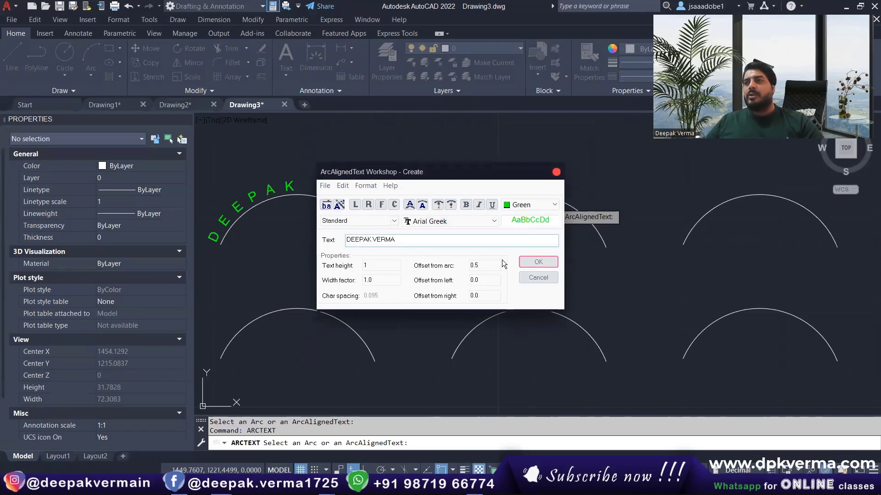
click(528, 260)
Step: Start new arc-aligned text on the next arc
scroll(350, 242, up, 2)
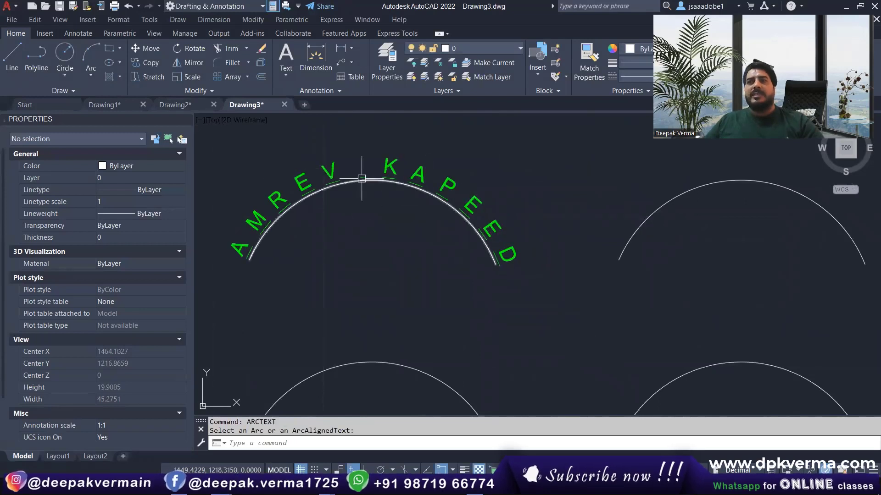
scroll(477, 236, down, 3)
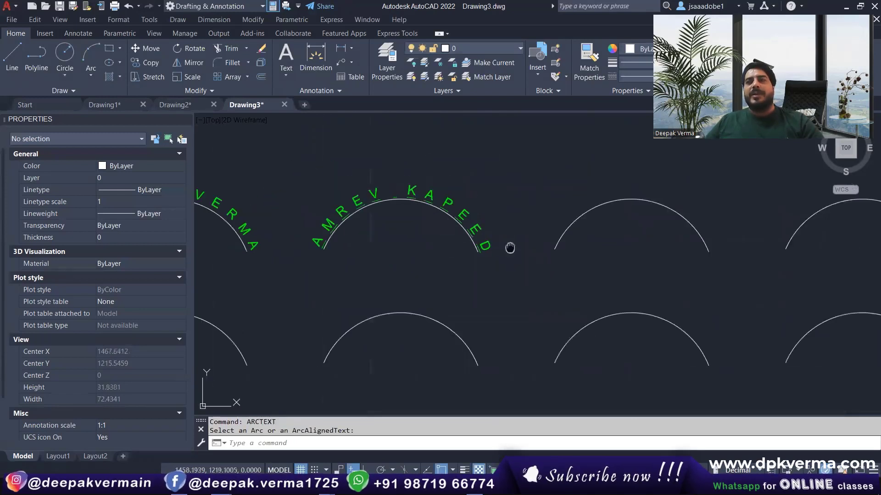
scroll(359, 209, up, 1)
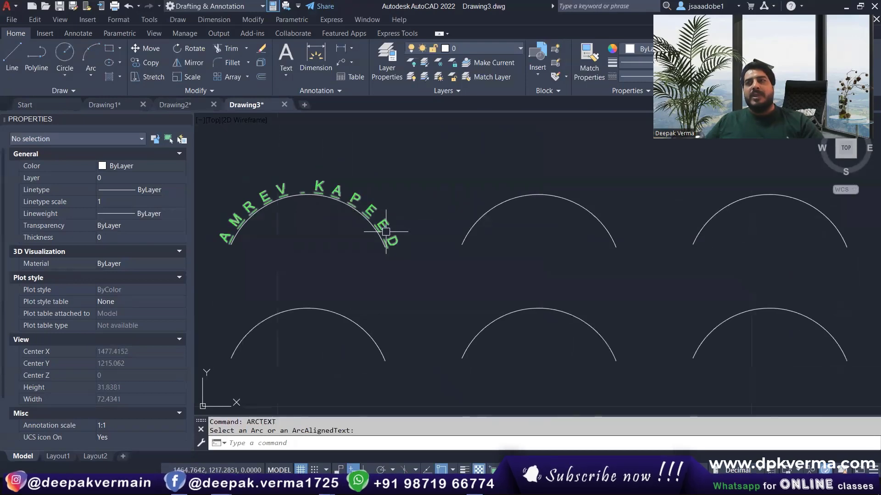
key(Return)
click(480, 221)
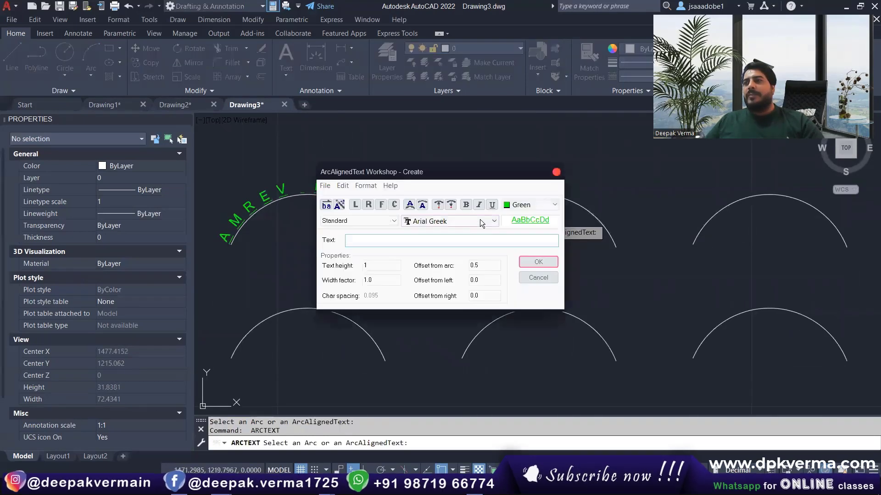
Step: Turn off reversed reading order and place the green name left-aligned on the arc
click(367, 186)
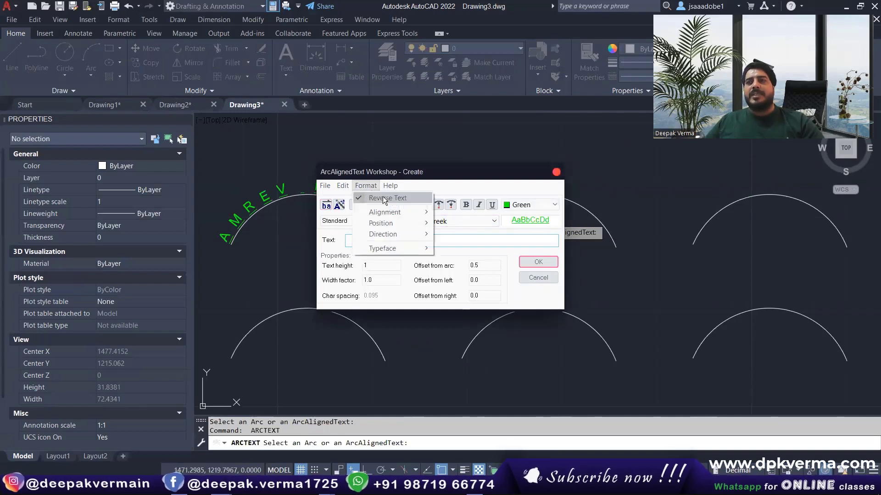
click(382, 197)
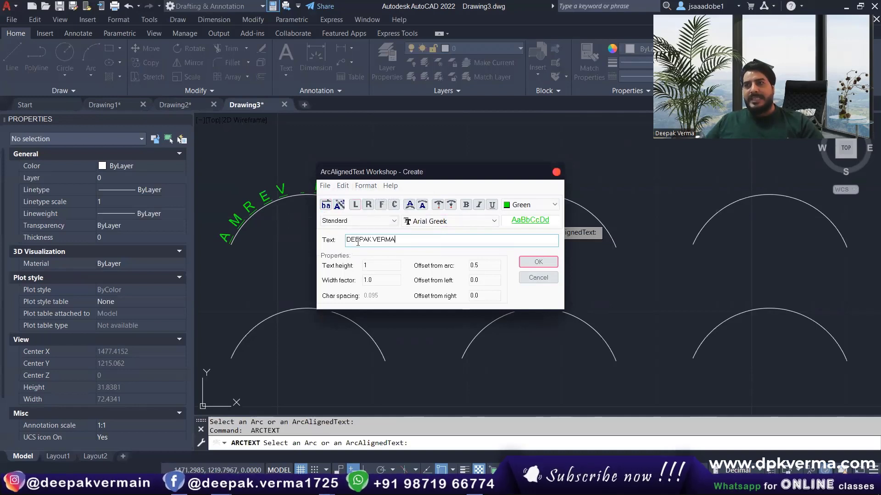
click(354, 207)
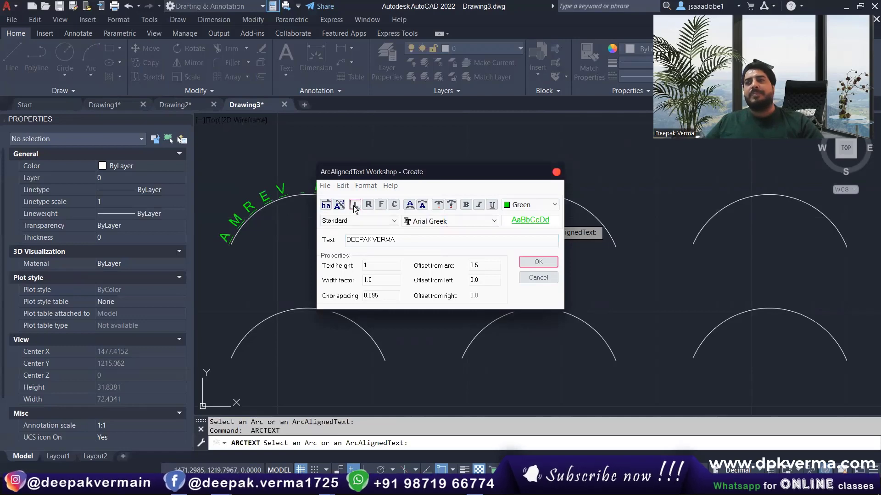
click(530, 260)
middle_drag(511, 244, 365, 228)
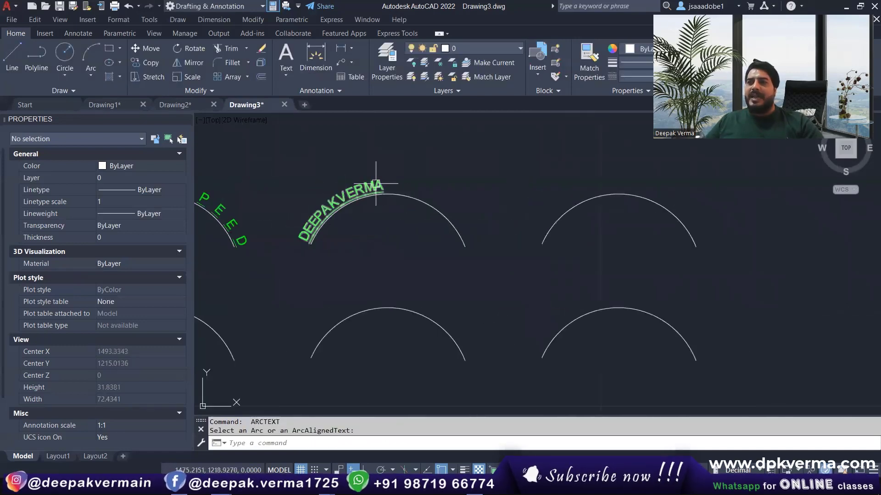
scroll(348, 201, up, 2)
scroll(348, 200, up, 2)
scroll(294, 246, down, 2)
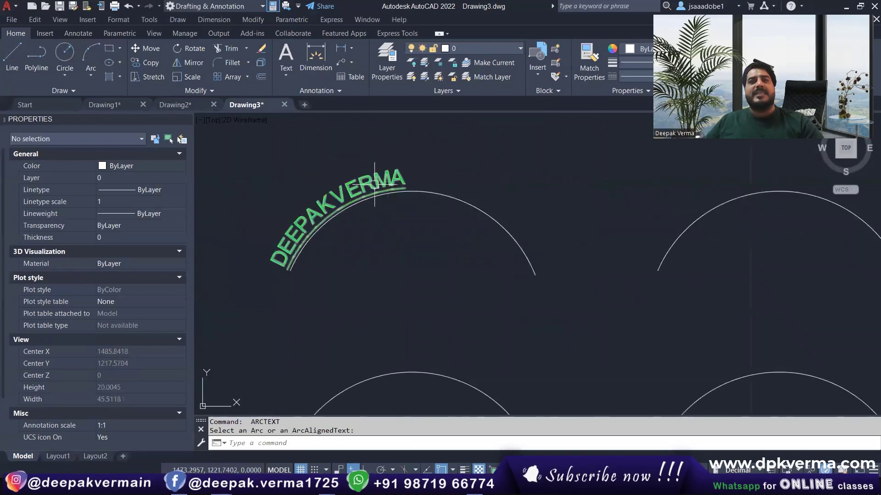
Step: Draw lines from the arc's left end to its centre and on to its right end
text(l)
key(Return)
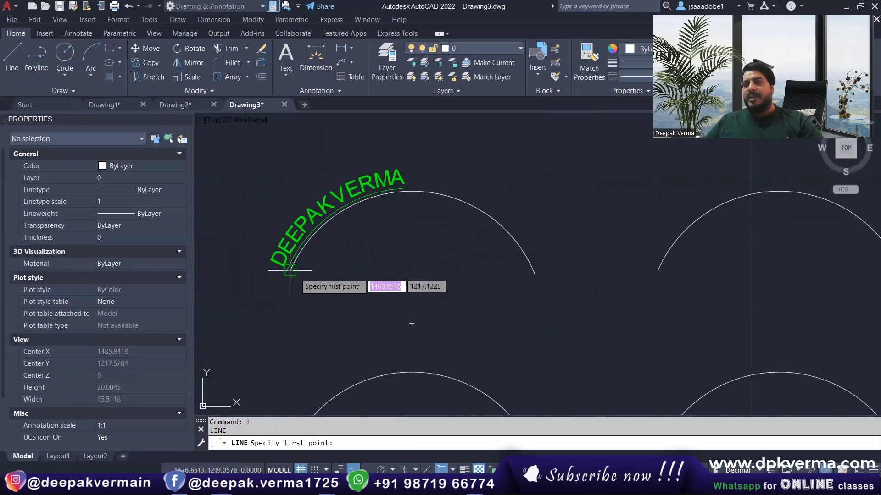
click(290, 270)
click(411, 324)
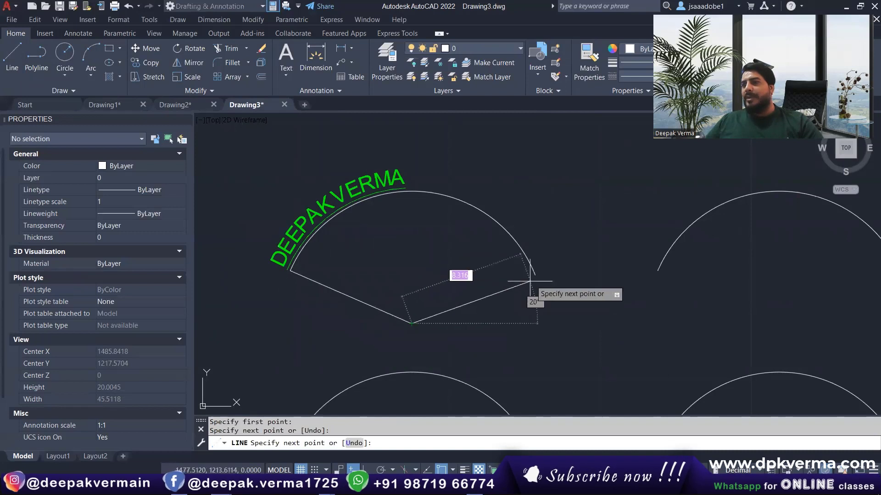
click(533, 276)
key(Escape)
Step: Draw a vertical line from the arc centre up to the arc's top
key(Return)
click(411, 323)
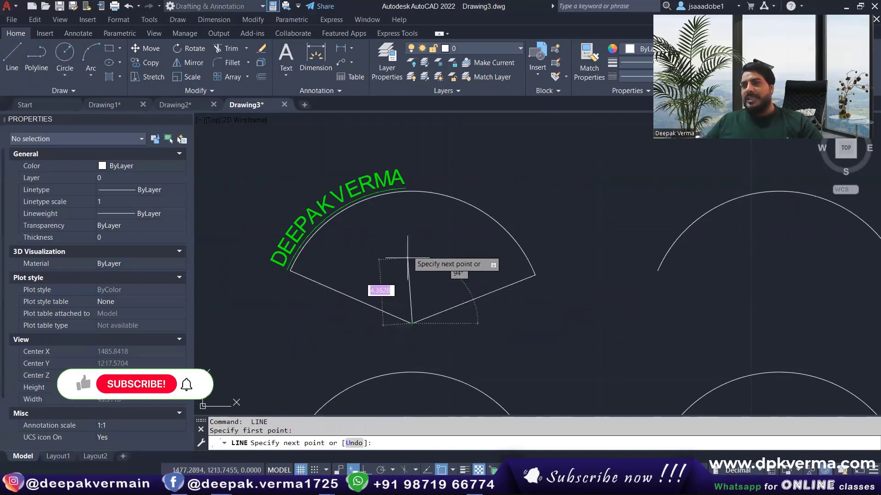
click(412, 192)
key(Escape)
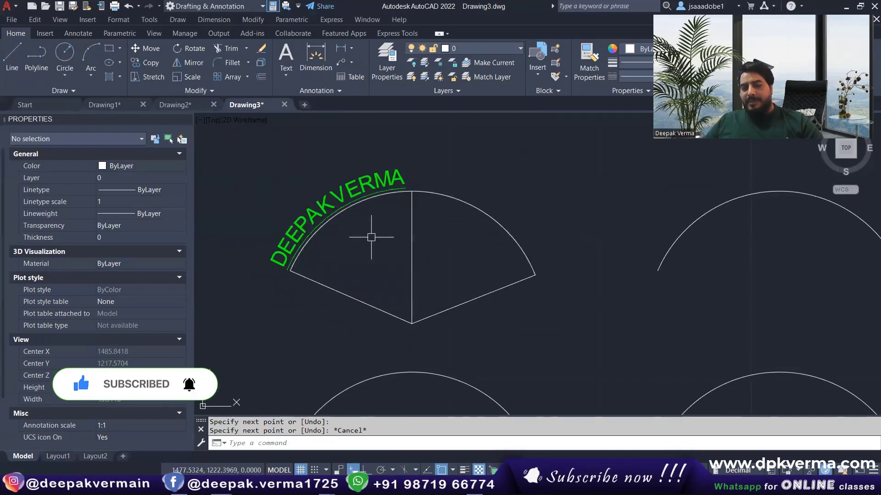
middle_drag(363, 216, 332, 197)
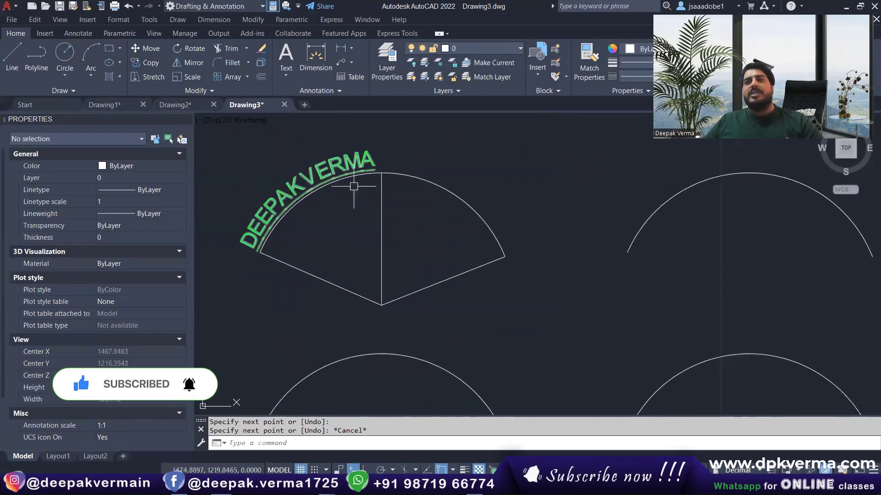
scroll(350, 219, down, 2)
scroll(349, 227, up, 2)
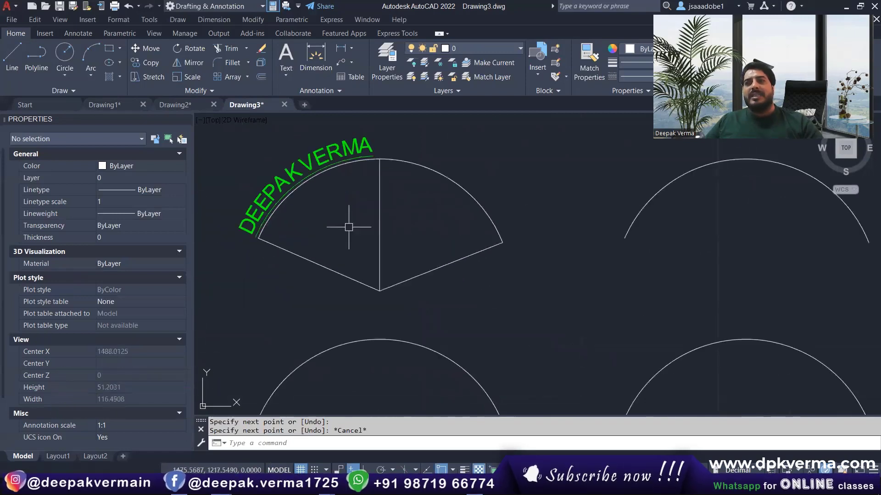
middle_drag(348, 227, 340, 242)
text(ARC)
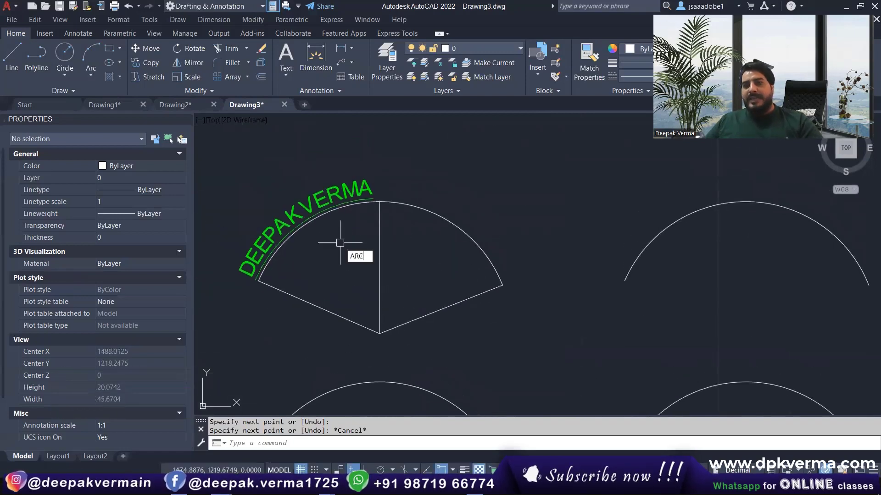
Step: Right-align the green name along the arc
text(TEXT)
key(Return)
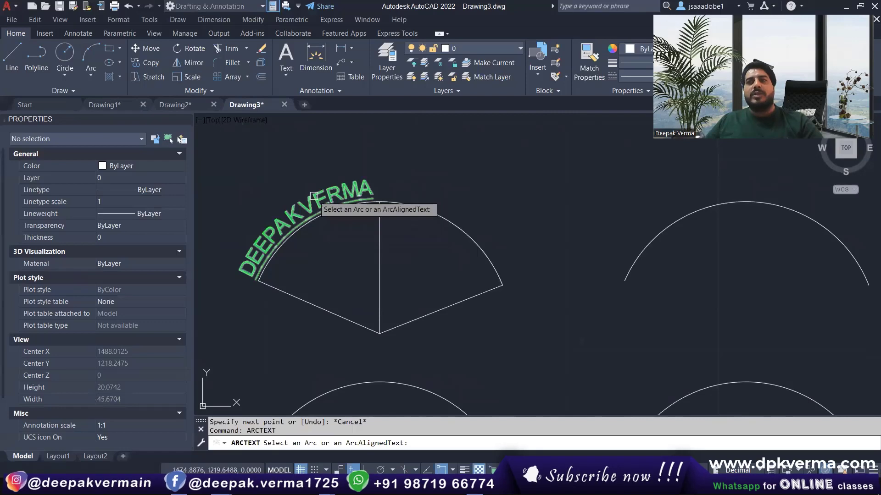
click(314, 196)
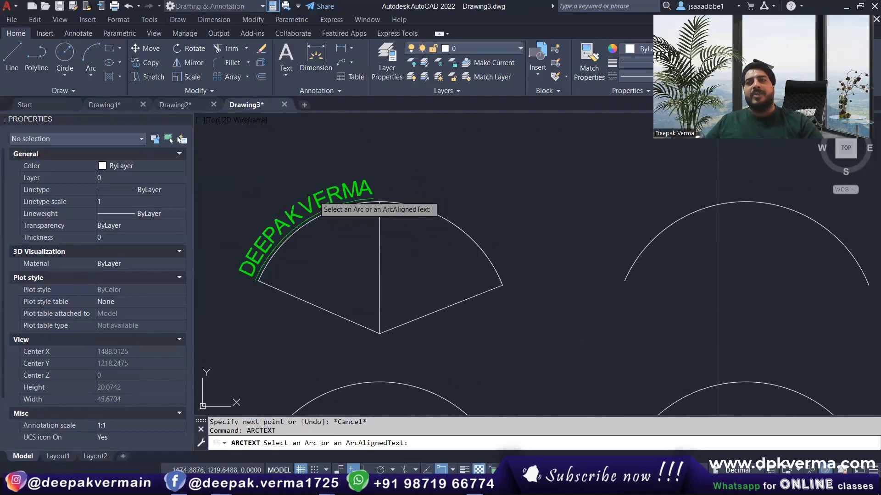
click(369, 205)
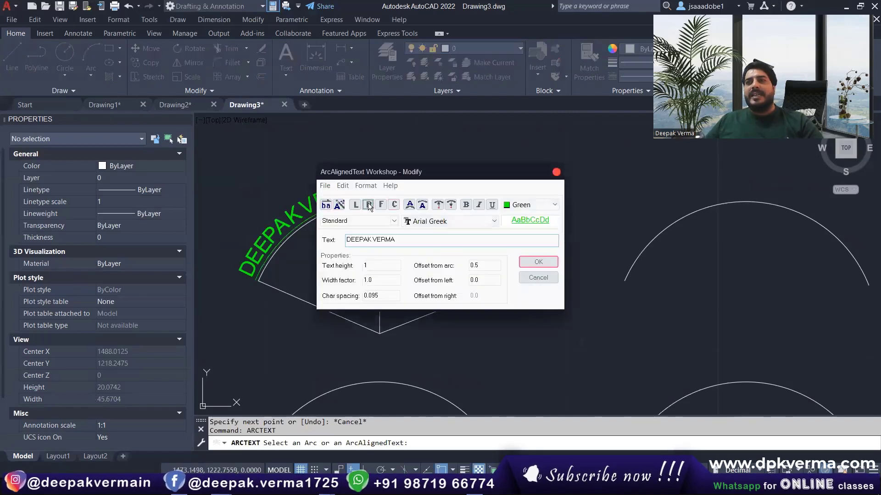
click(537, 263)
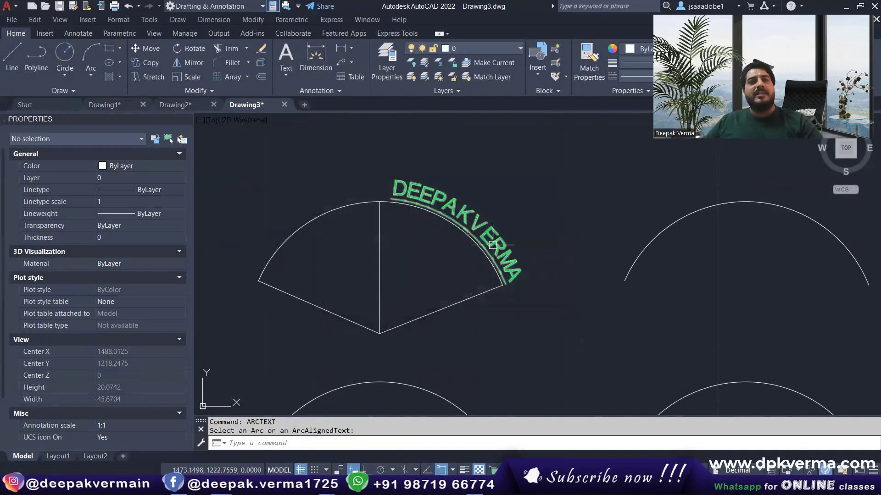
Step: Change the name's alignment to centred along the arc
key(Return)
click(462, 215)
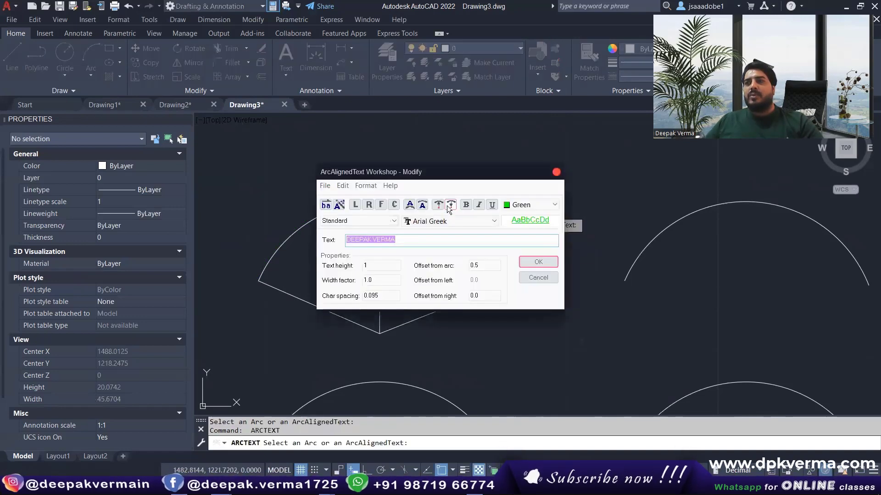
click(393, 206)
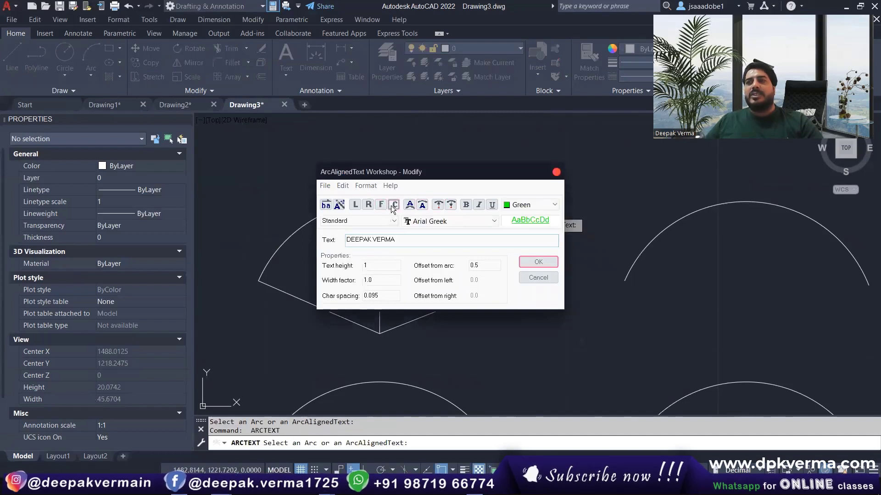
click(537, 262)
Step: Draw extra radial lines from the arc centre toward the arc
text(l)
key(Return)
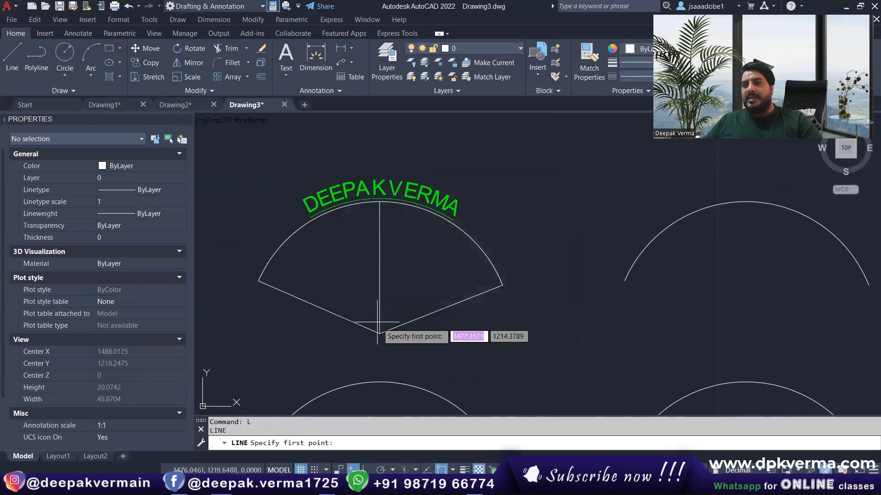
click(380, 333)
click(308, 223)
key(Return)
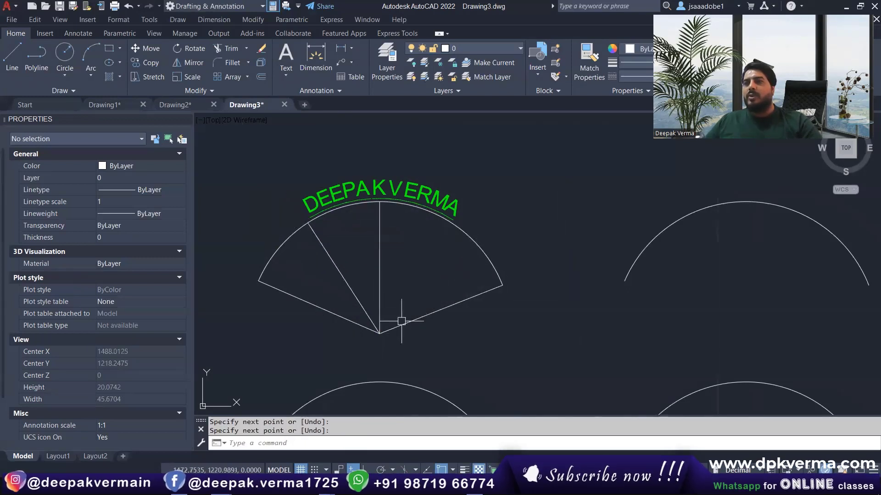
key(Return)
click(379, 333)
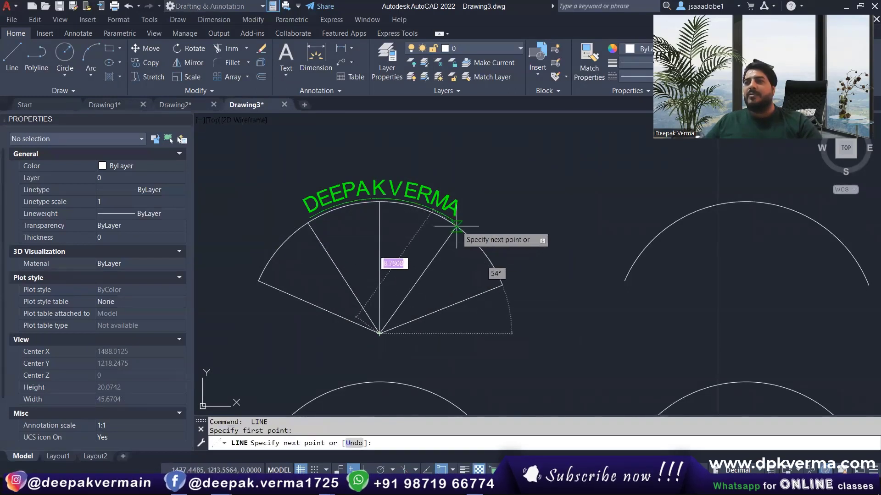
key(Escape)
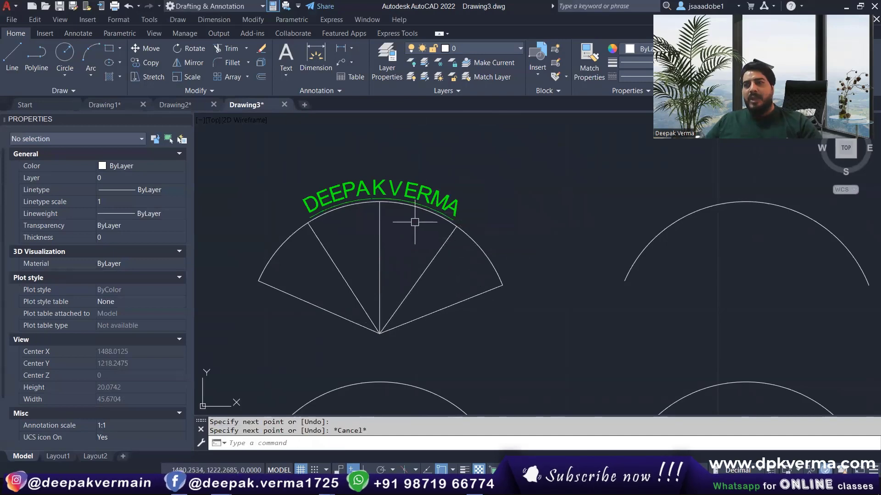
Step: Set the arc text to Fit so the name spans the whole arc
text(ARCTEXT)
key(Return)
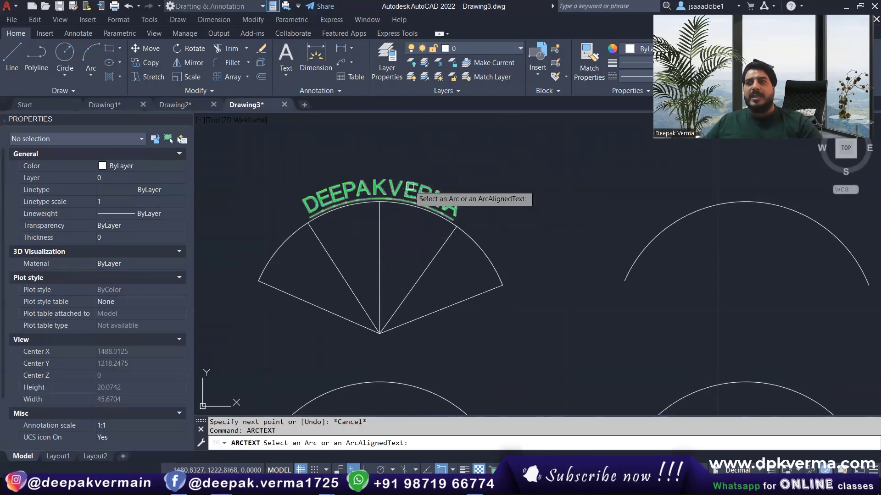
click(418, 193)
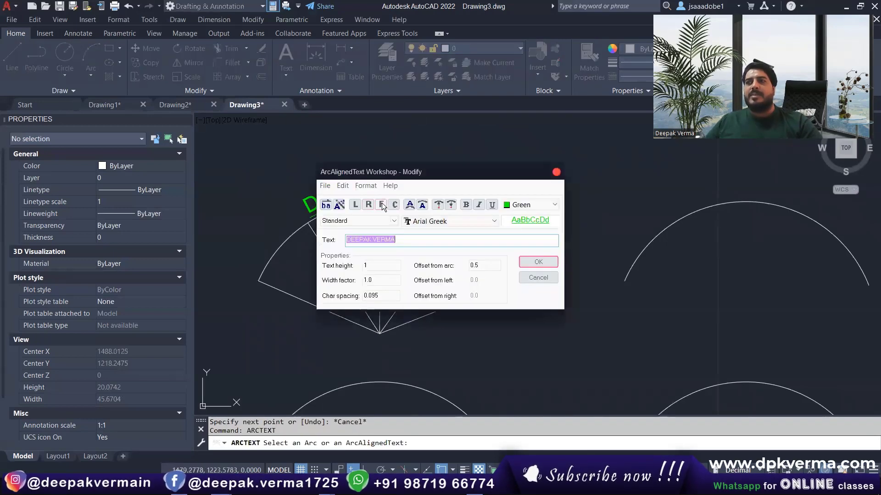
click(381, 205)
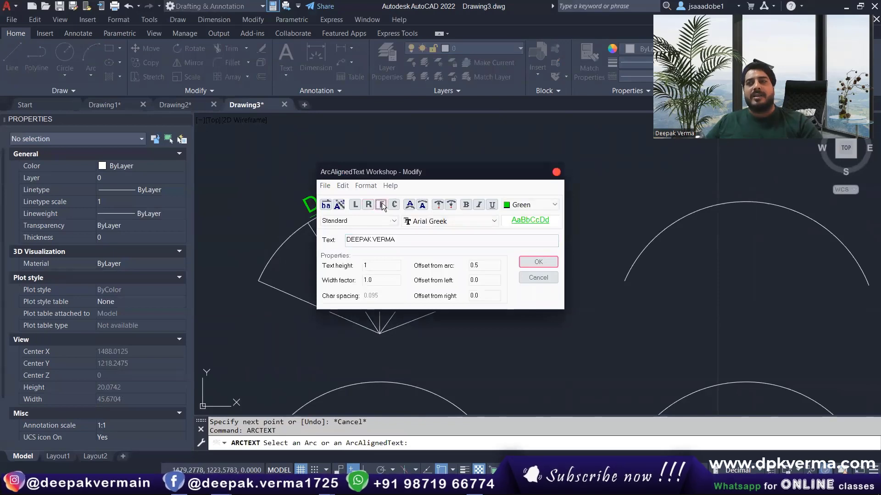
click(526, 262)
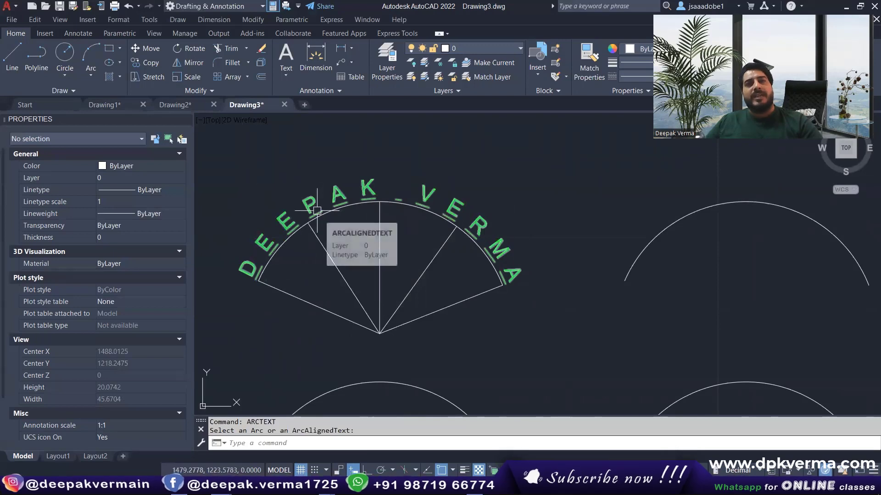
Step: Crossing-select the five radial lines and erase them
click(442, 338)
click(314, 299)
text(e)
key(Return)
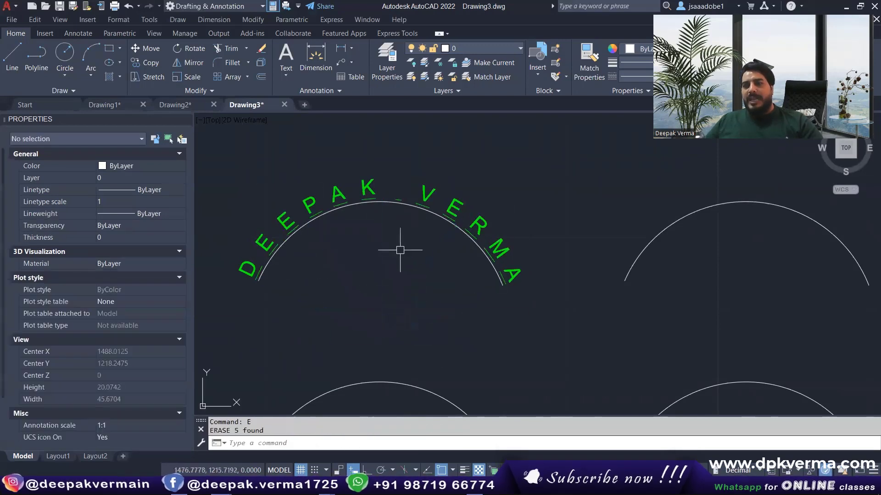
text(ARCTEXT)
key(Return)
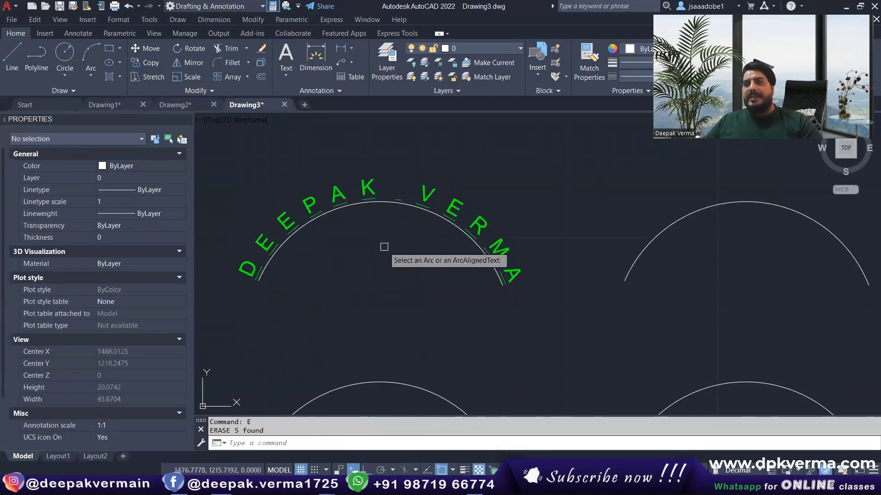
Step: Move the green name to the concave side of its arc
click(366, 189)
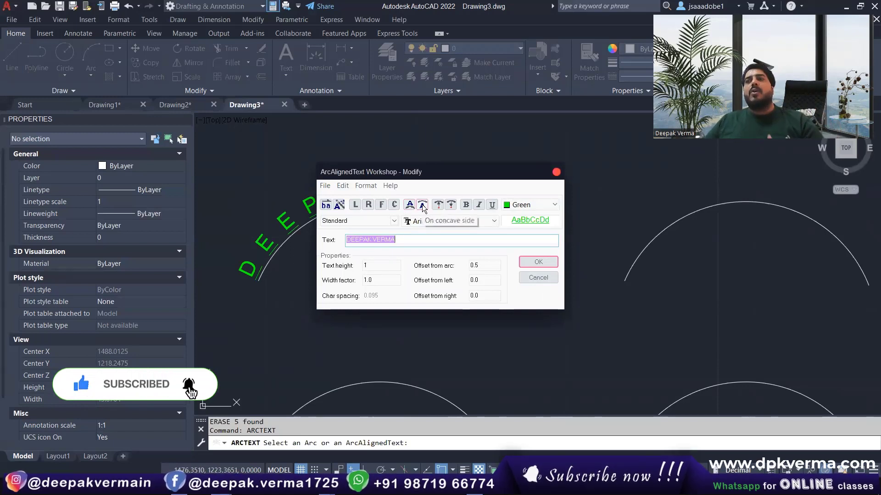
click(422, 209)
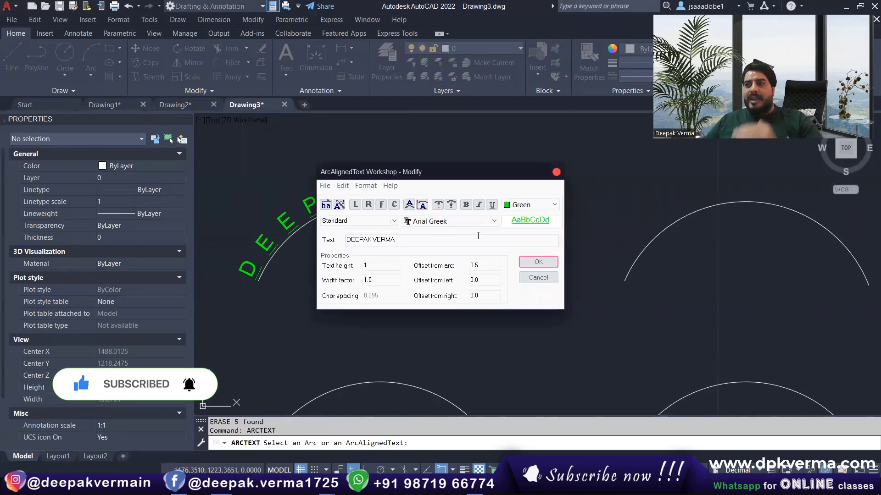
click(537, 262)
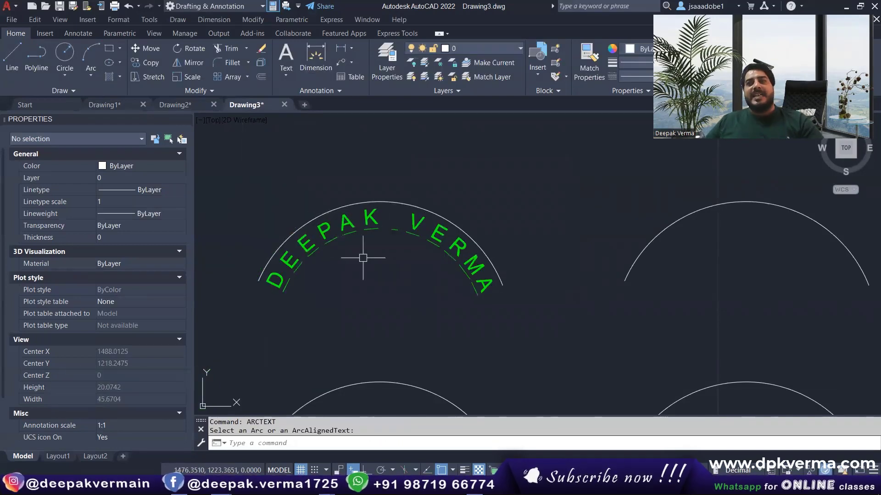
mouse_move(362, 258)
middle_down()
mouse_move(656, 260)
mouse_move(629, 261)
middle_up()
middle_drag(384, 264, 557, 267)
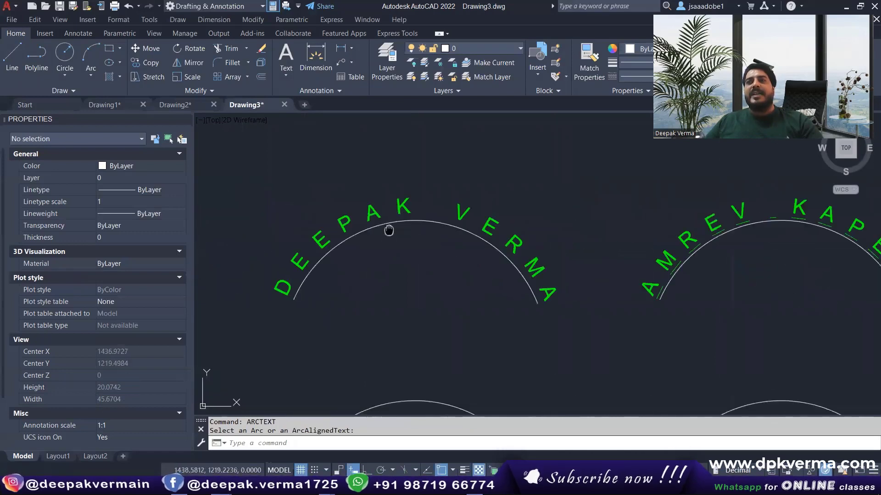
middle_drag(388, 230, 327, 213)
key(Return)
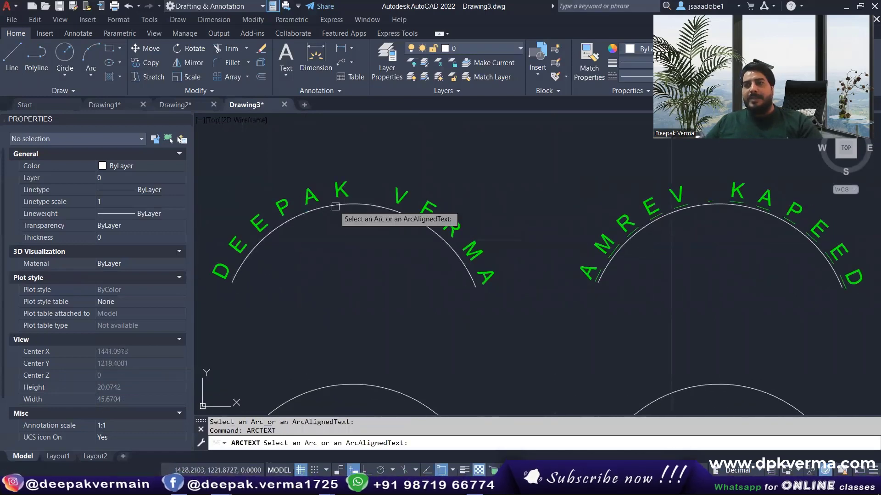
click(329, 194)
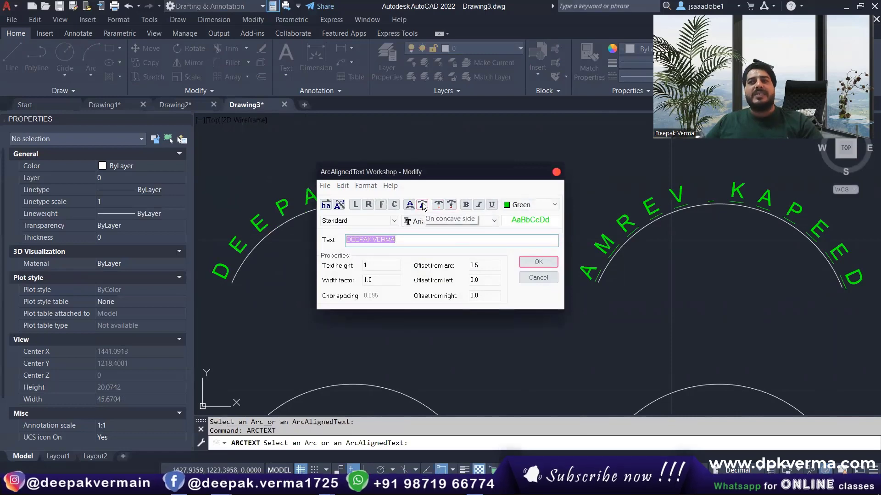
click(542, 263)
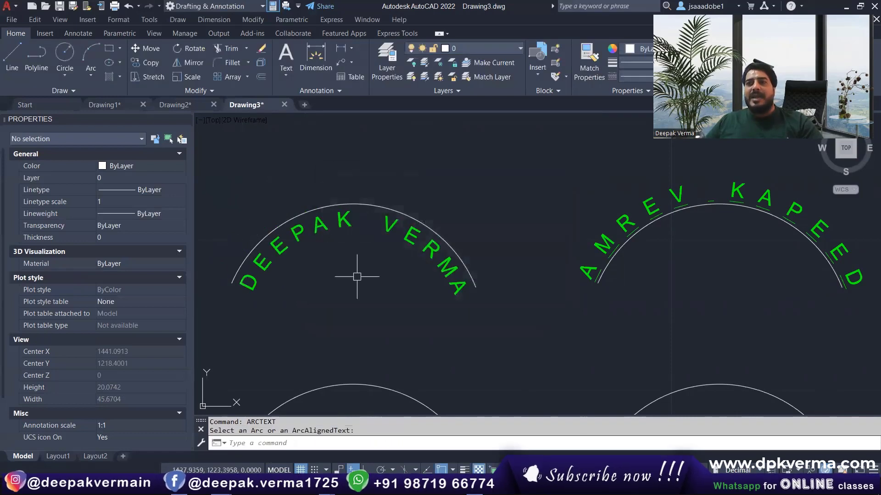
scroll(347, 255, up, 2)
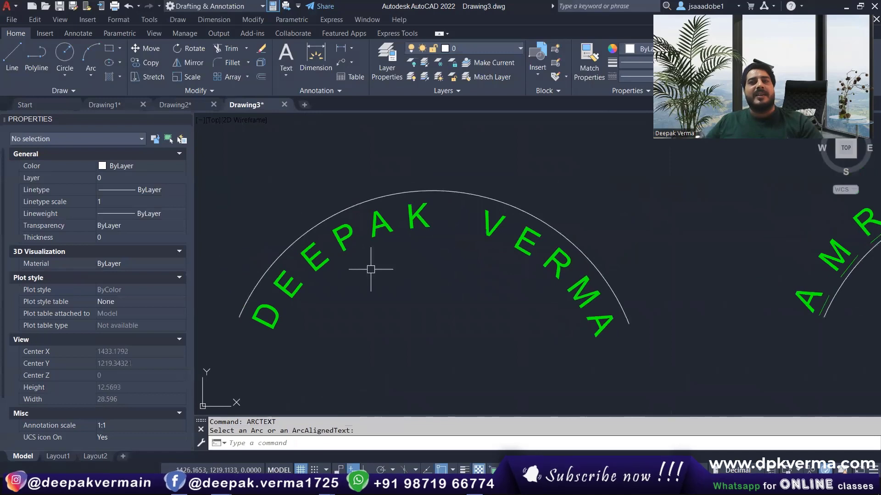
Step: Change the arc text colour to Cyan
key(Return)
click(371, 234)
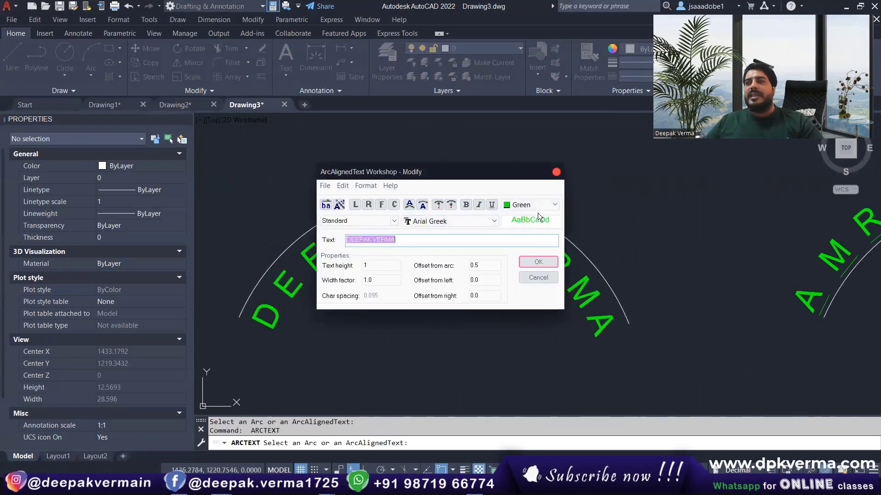
click(526, 205)
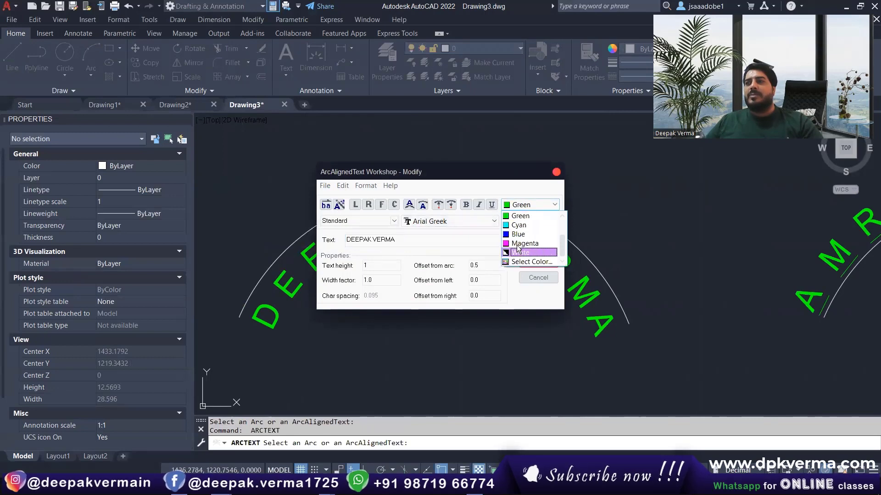
click(519, 225)
click(537, 262)
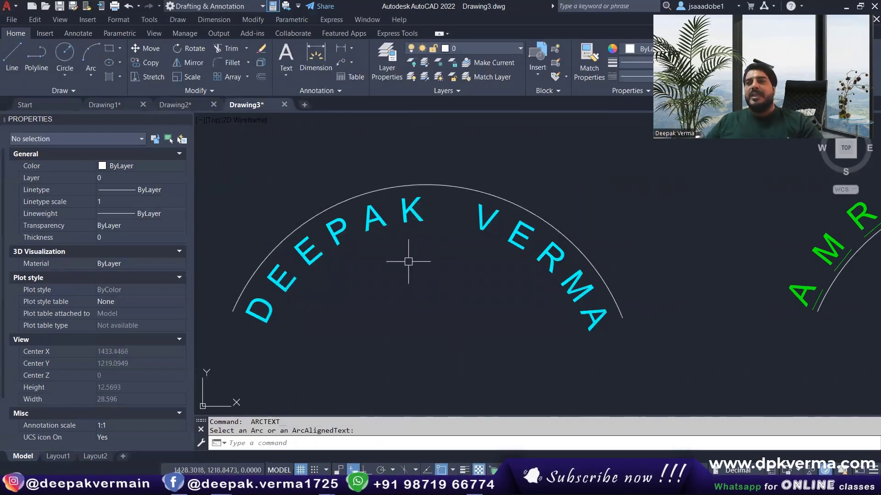
Step: Try outward and inward letter orientations, then restore normal left-to-right reading
key(Return)
click(374, 221)
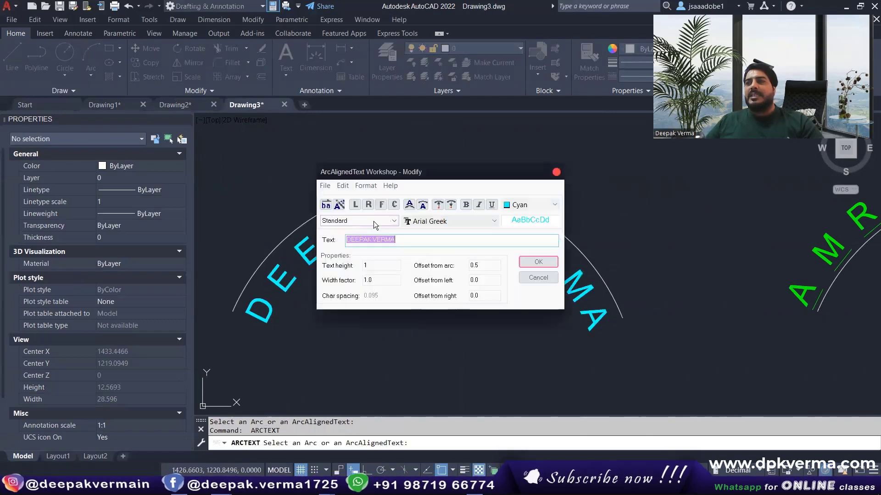
click(439, 206)
click(538, 262)
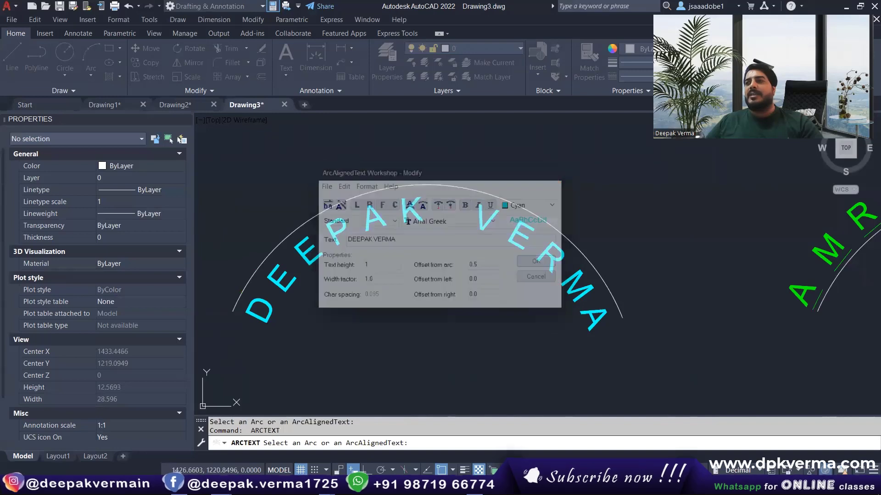
key(Return)
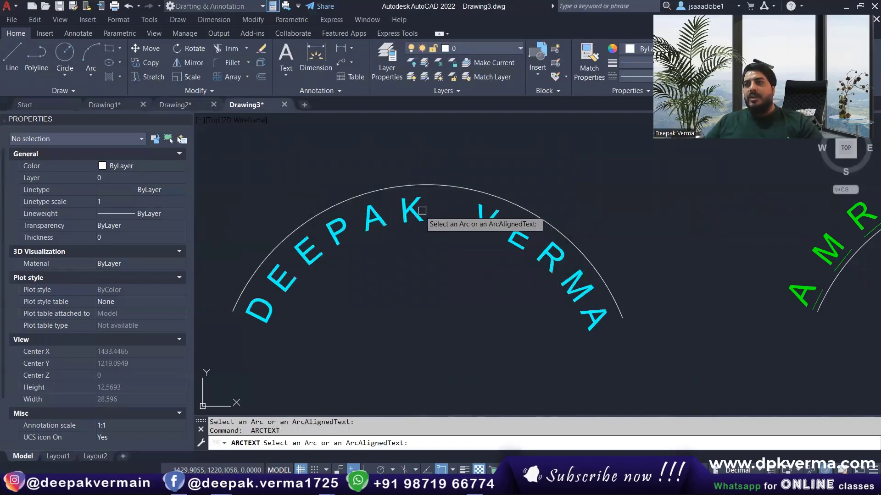
click(447, 216)
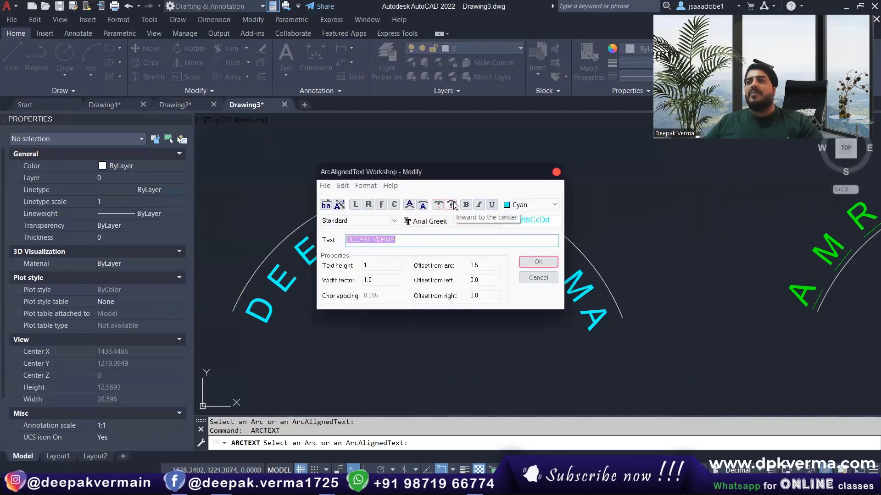
click(452, 205)
click(542, 261)
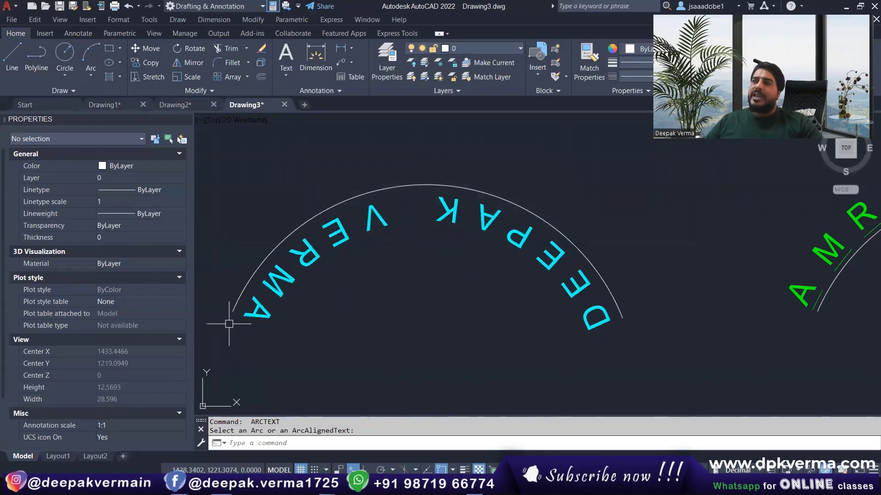
click(299, 315)
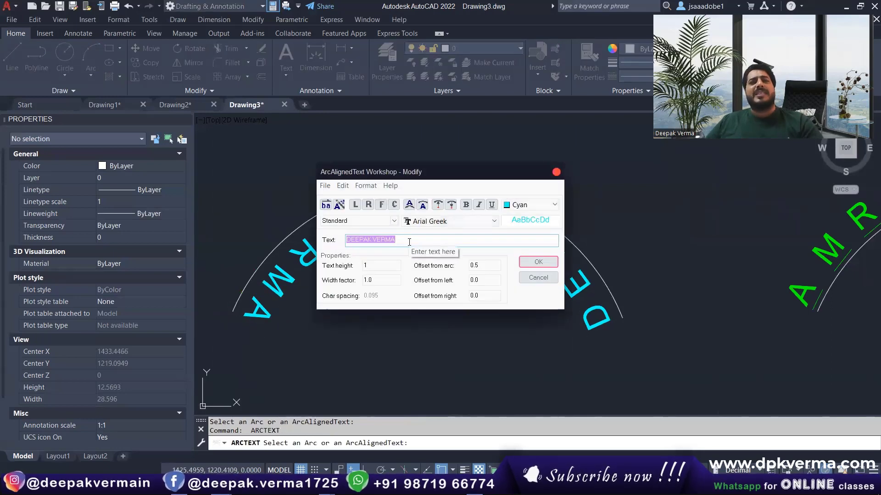
click(438, 205)
click(539, 262)
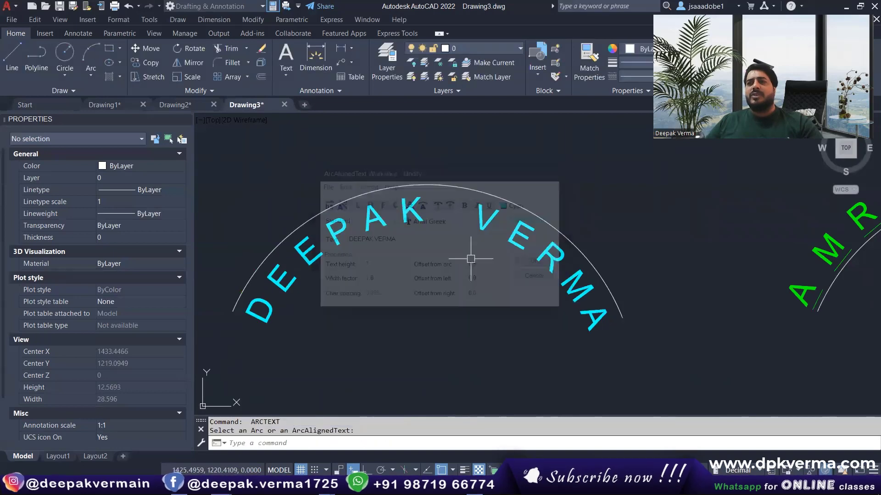
Step: Make the cyan arc text bold and underlined
key(Return)
click(342, 242)
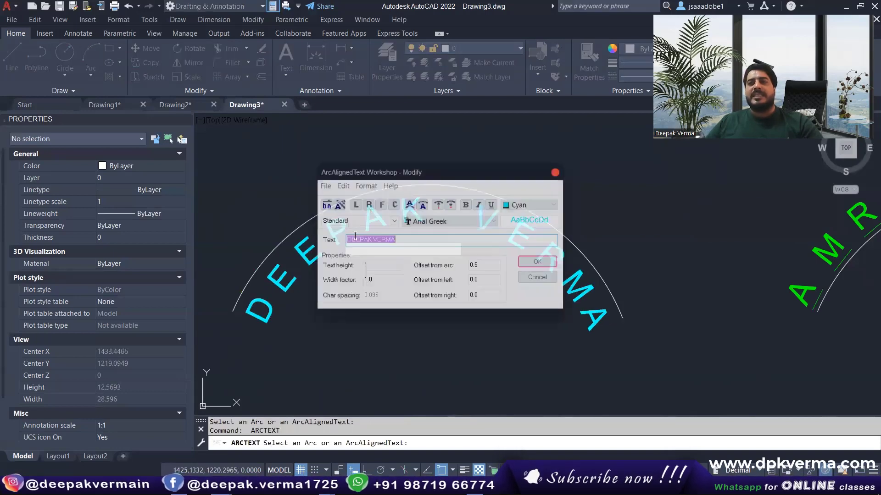
click(534, 263)
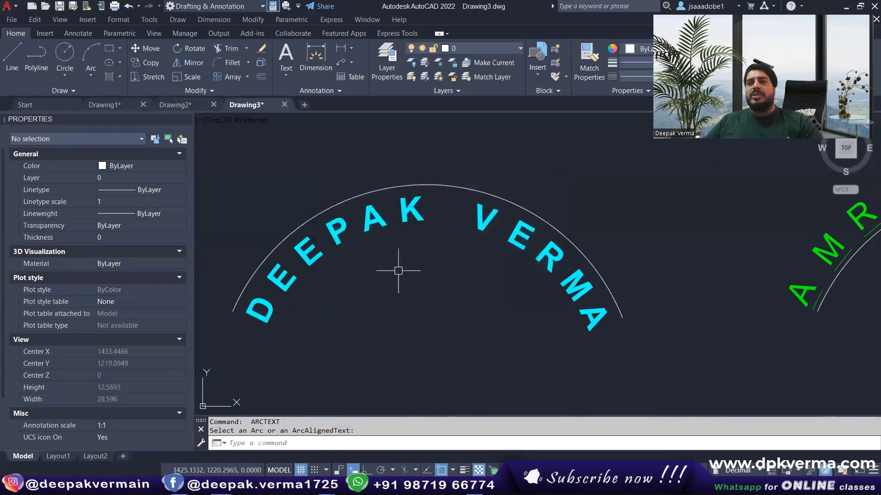
click(340, 237)
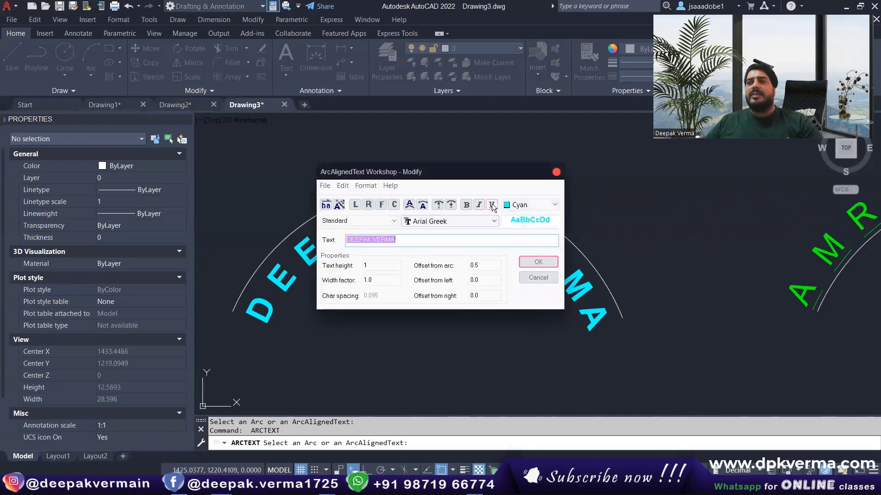
click(492, 206)
click(538, 262)
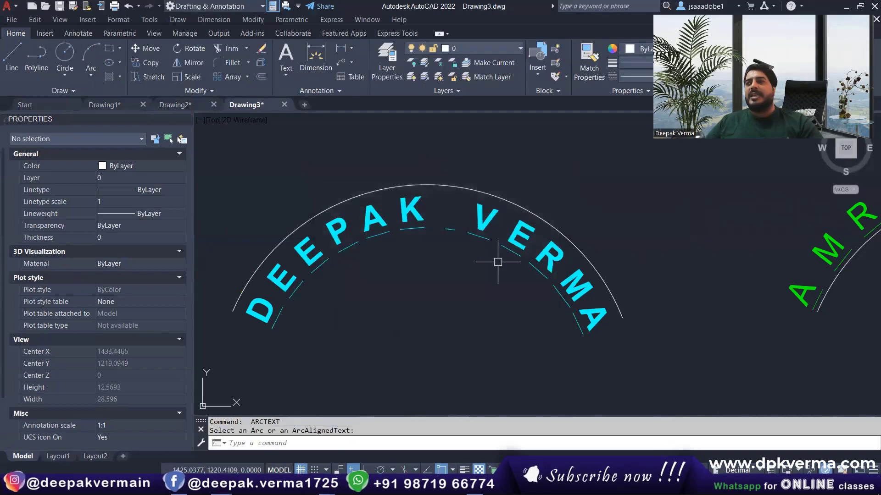
Step: Select the arc text to inspect its properties, then return to Drawing1
scroll(673, 261, down, 1)
scroll(374, 281, up, 1)
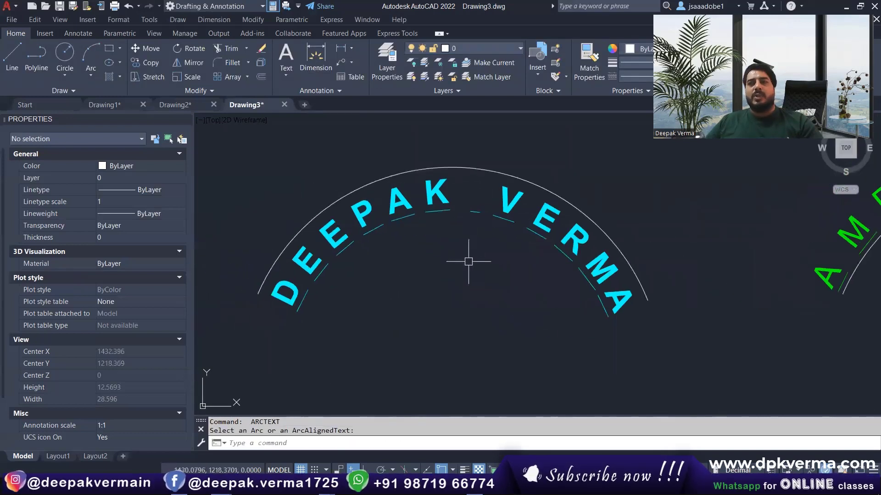
click(390, 219)
scroll(136, 373, down, 3)
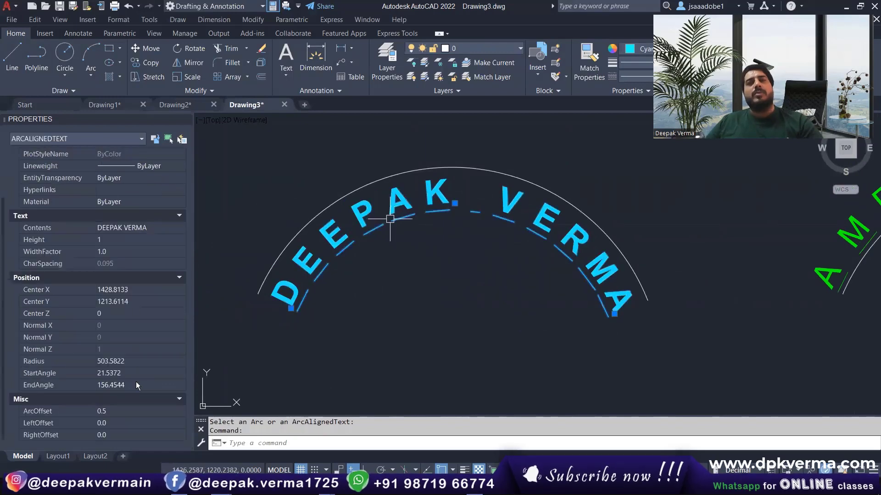
click(122, 105)
Step: Zoom and pan Drawing1 to frame all fifteen lettered arcs and both sectors
scroll(388, 244, down, 5)
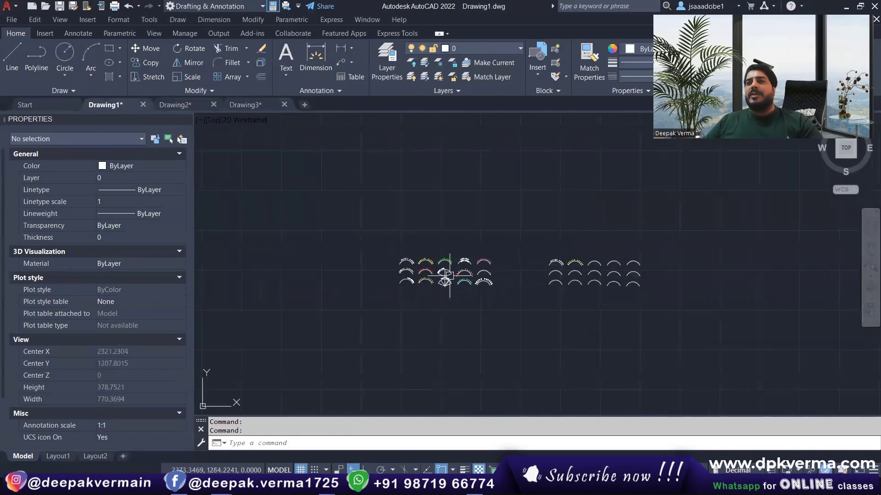
scroll(449, 275, up, 6)
scroll(399, 285, up, 2)
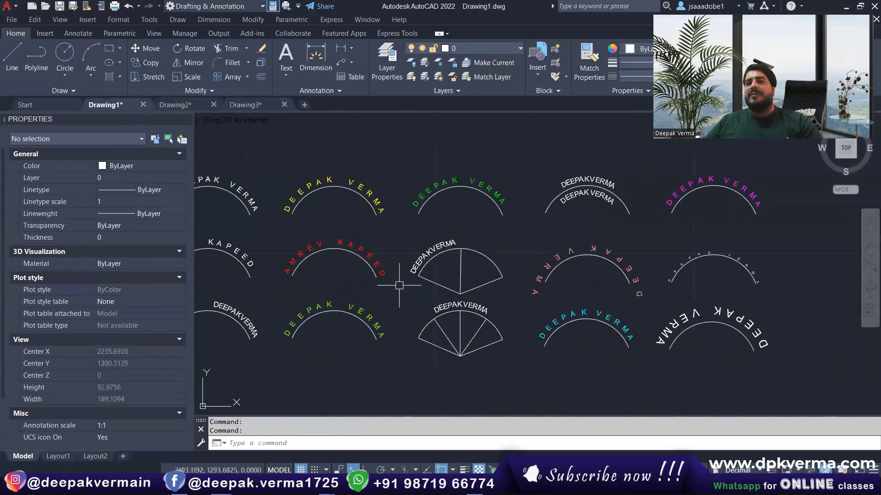
middle_drag(264, 312, 317, 309)
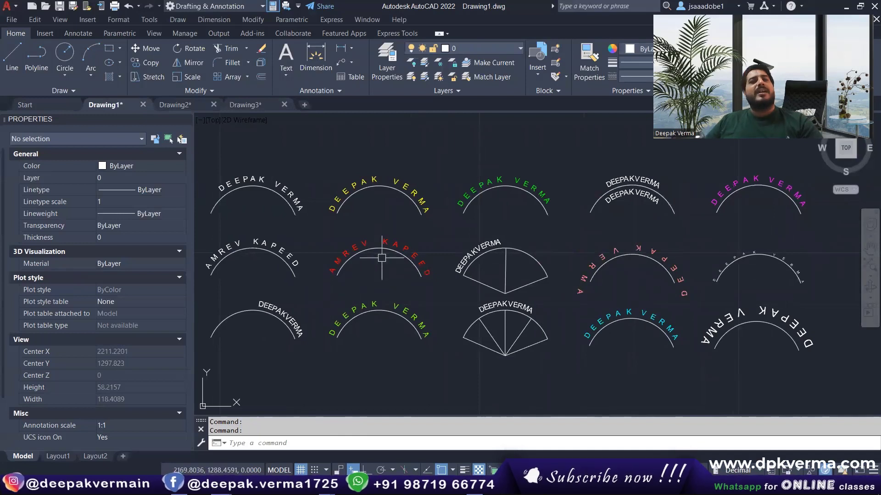
middle_drag(386, 259, 407, 279)
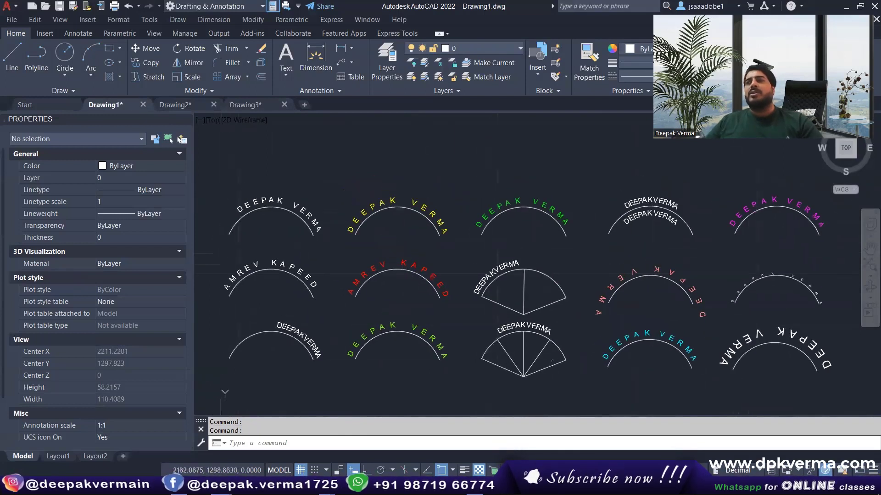